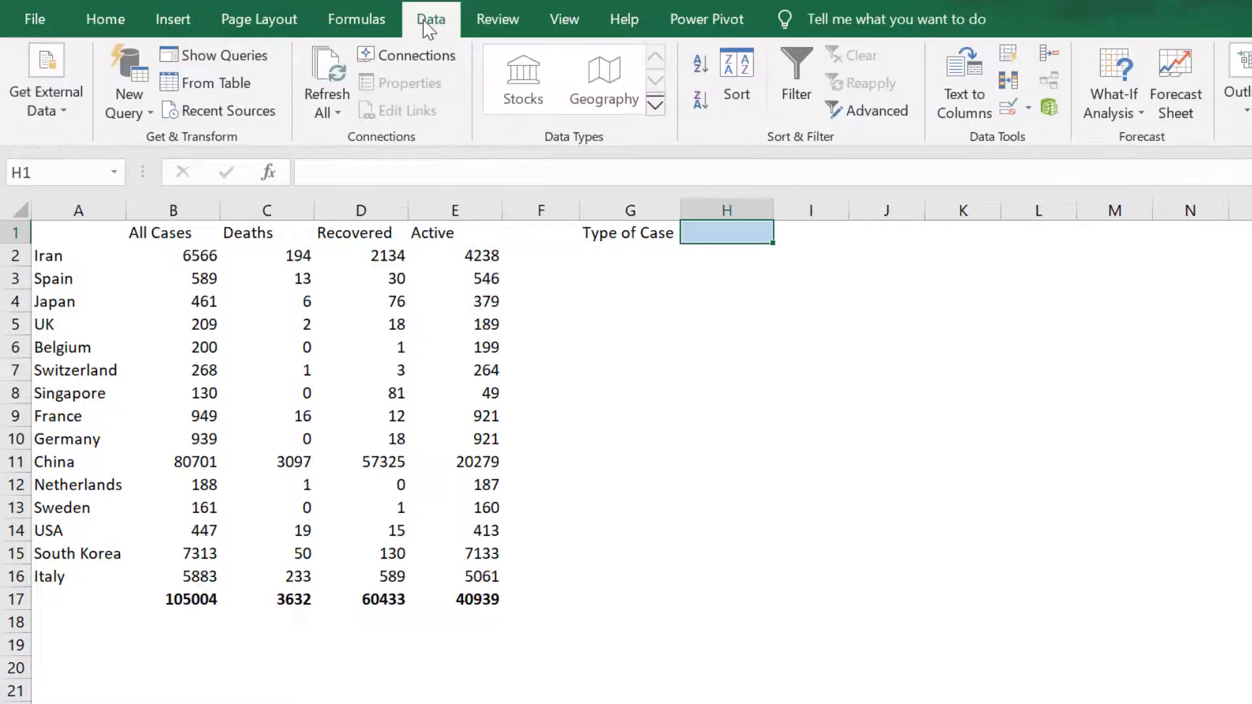
# Add a list validation to H1 with in-cell dropdown sourced from =$B$1:$E$1, and choose All Cases.
pyautogui.click(1009, 110)
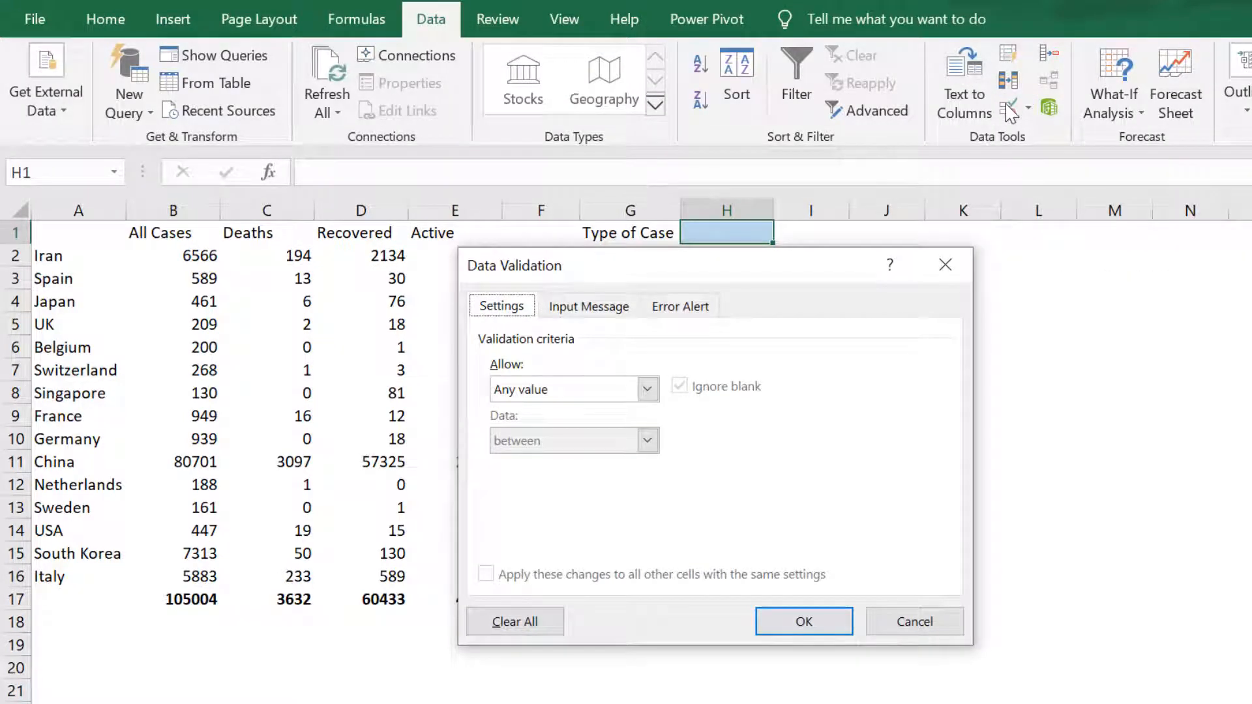
pyautogui.click(647, 389)
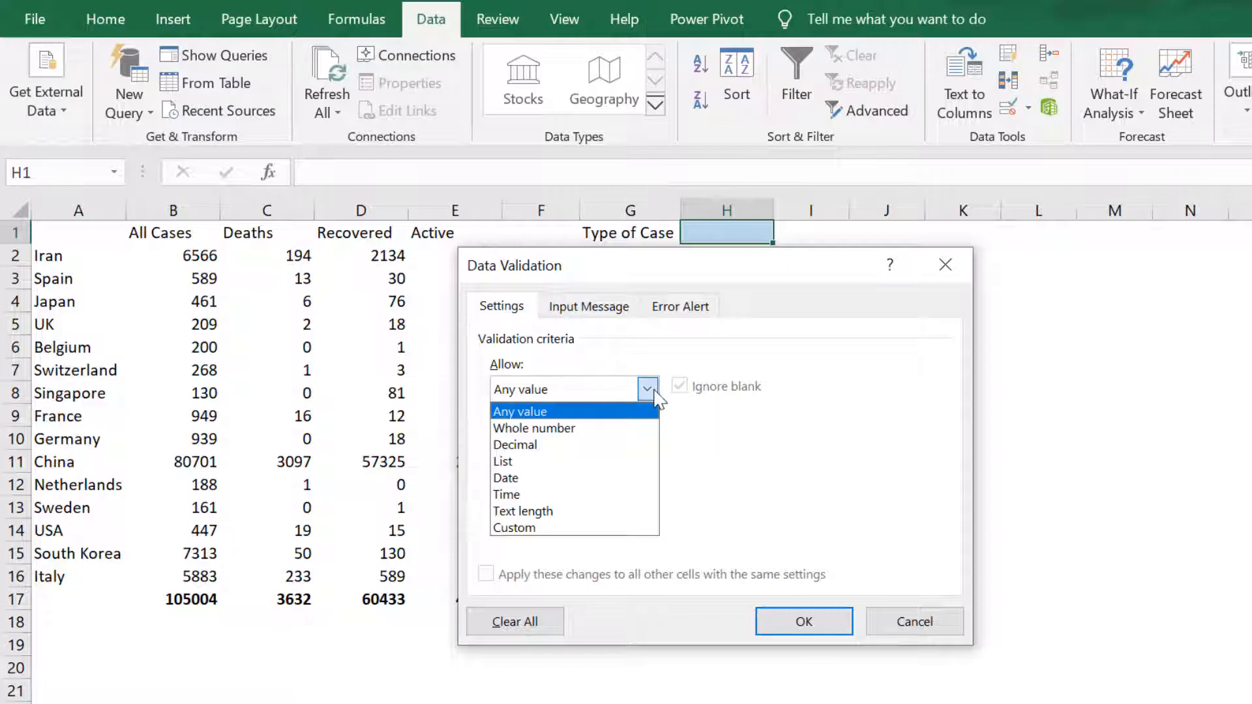
pyautogui.click(562, 461)
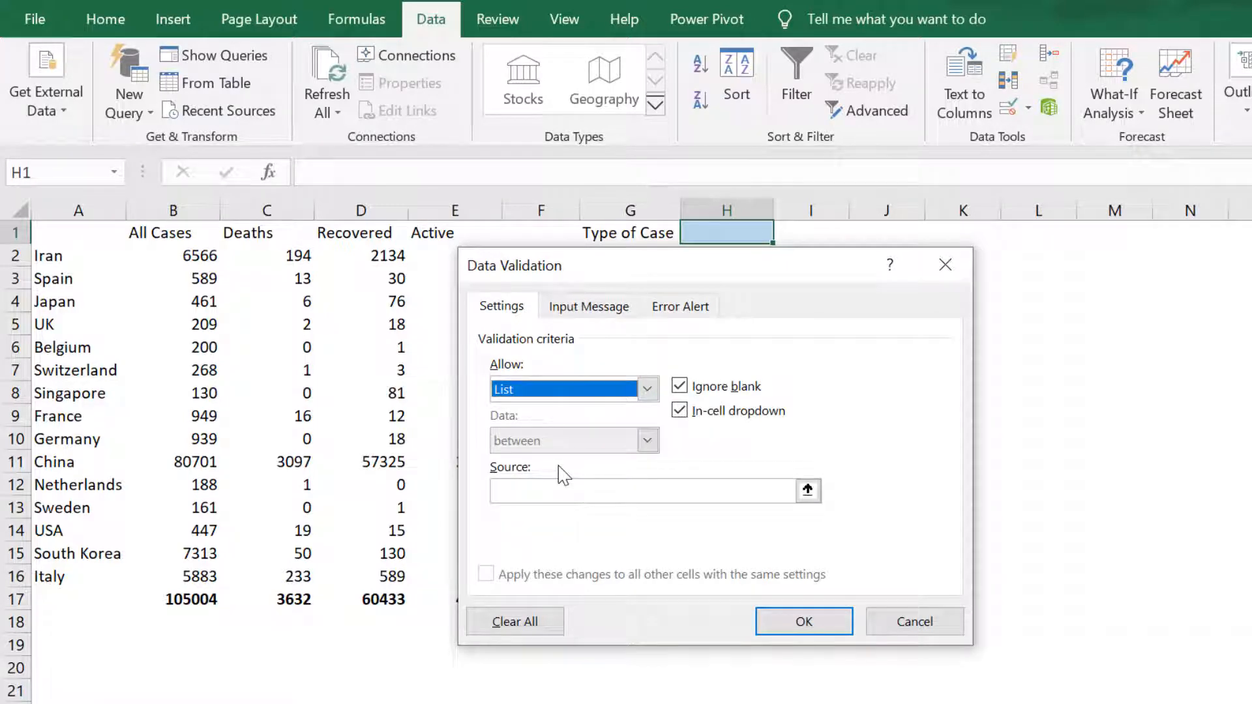
pyautogui.click(546, 497)
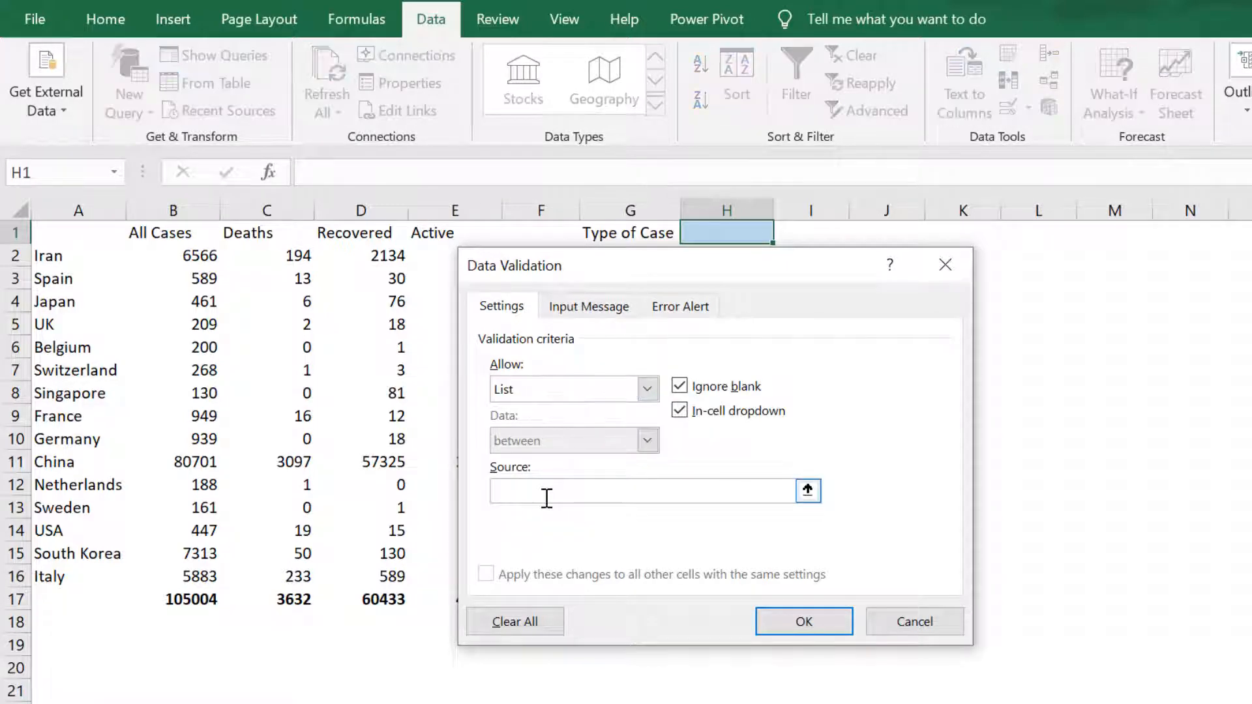
pyautogui.moveTo(154, 233); pyautogui.dragTo(433, 233)
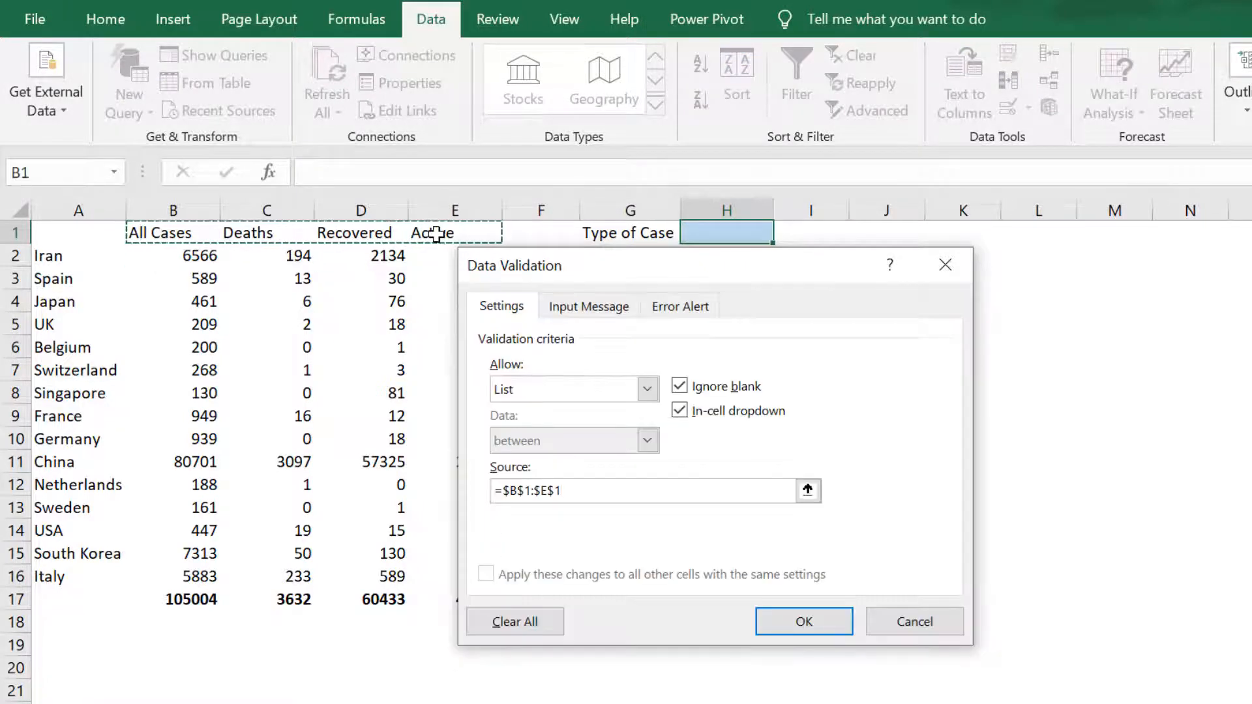
pyautogui.click(775, 623)
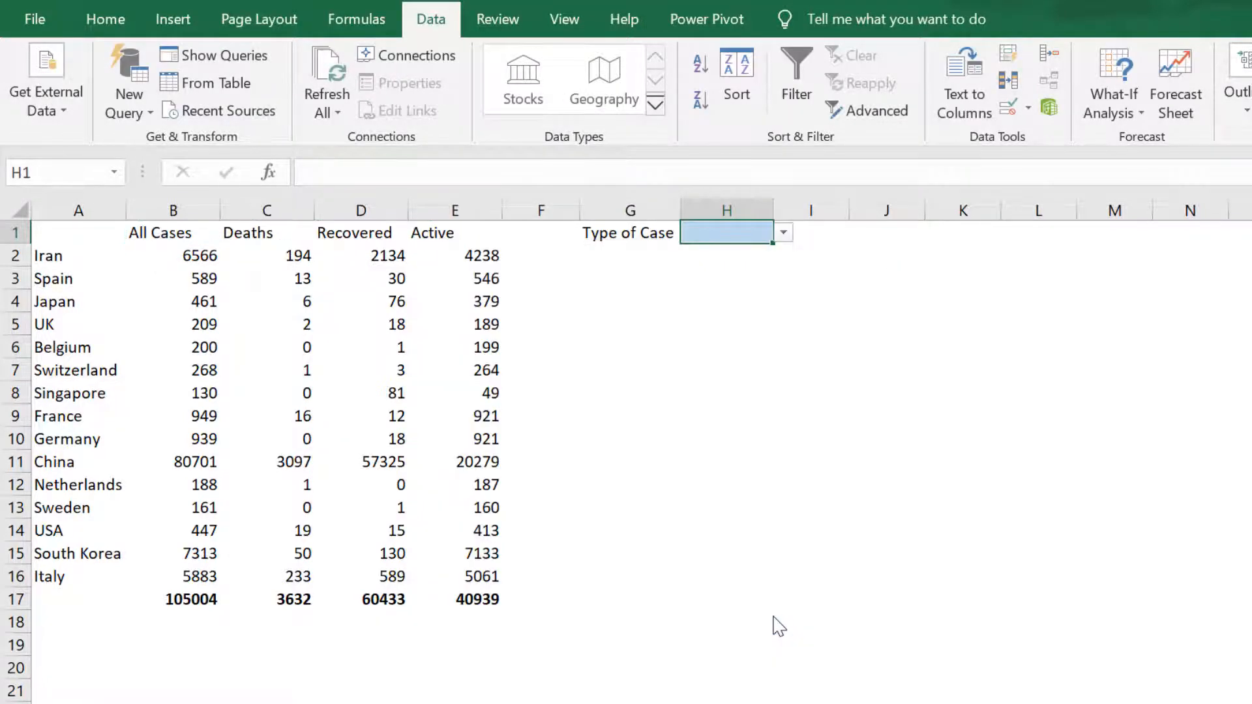
pyautogui.click(783, 233)
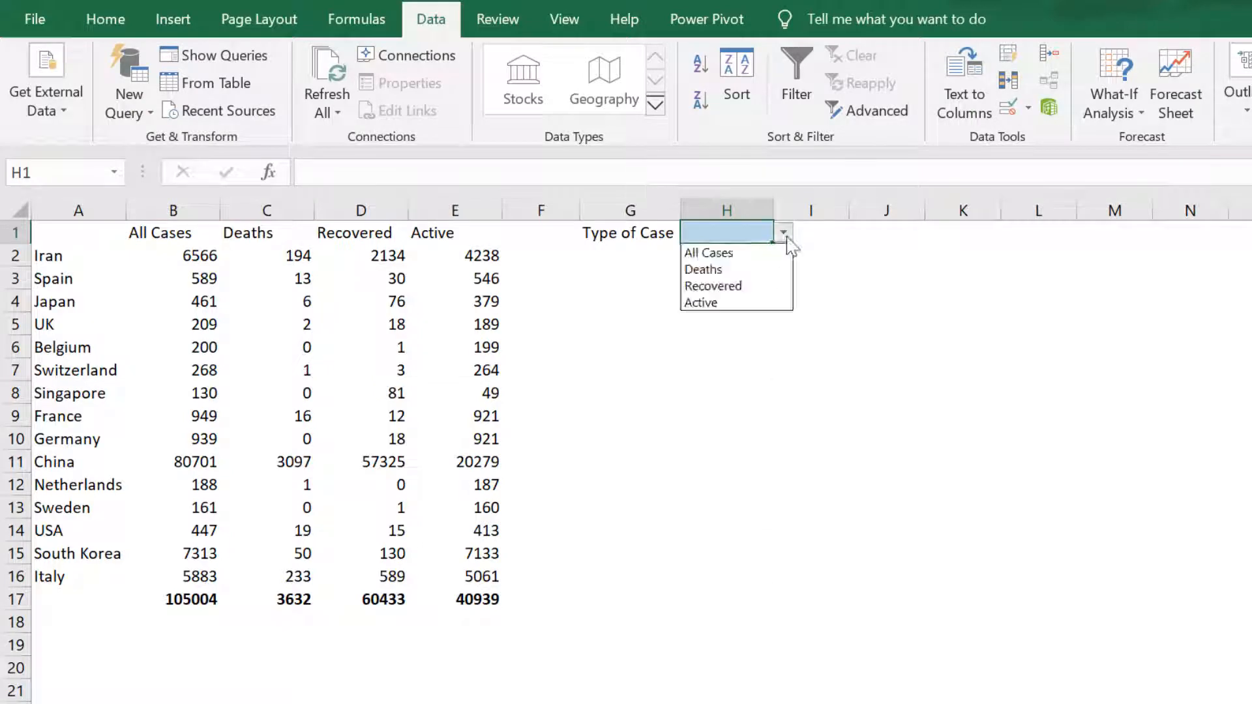
pyautogui.click(740, 255)
# Enter the heading Country in cell G3.
pyautogui.click(630, 278)
pyautogui.write('Country')
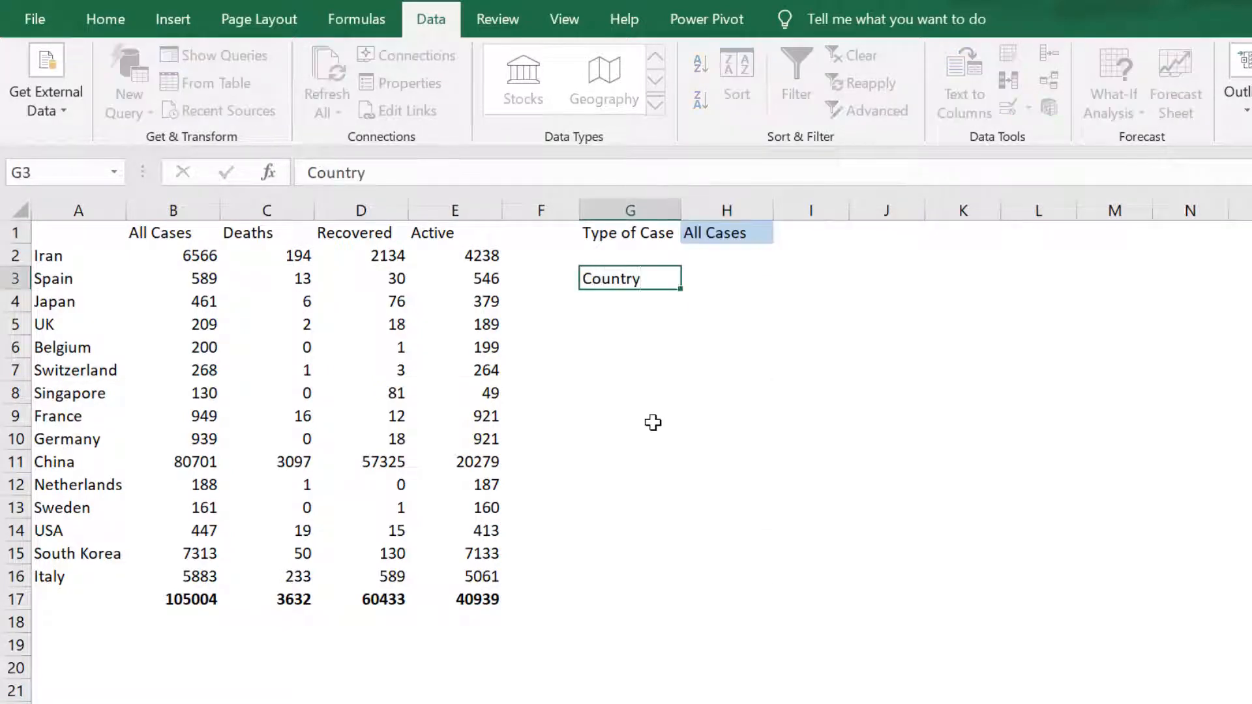
pyautogui.press('Return')
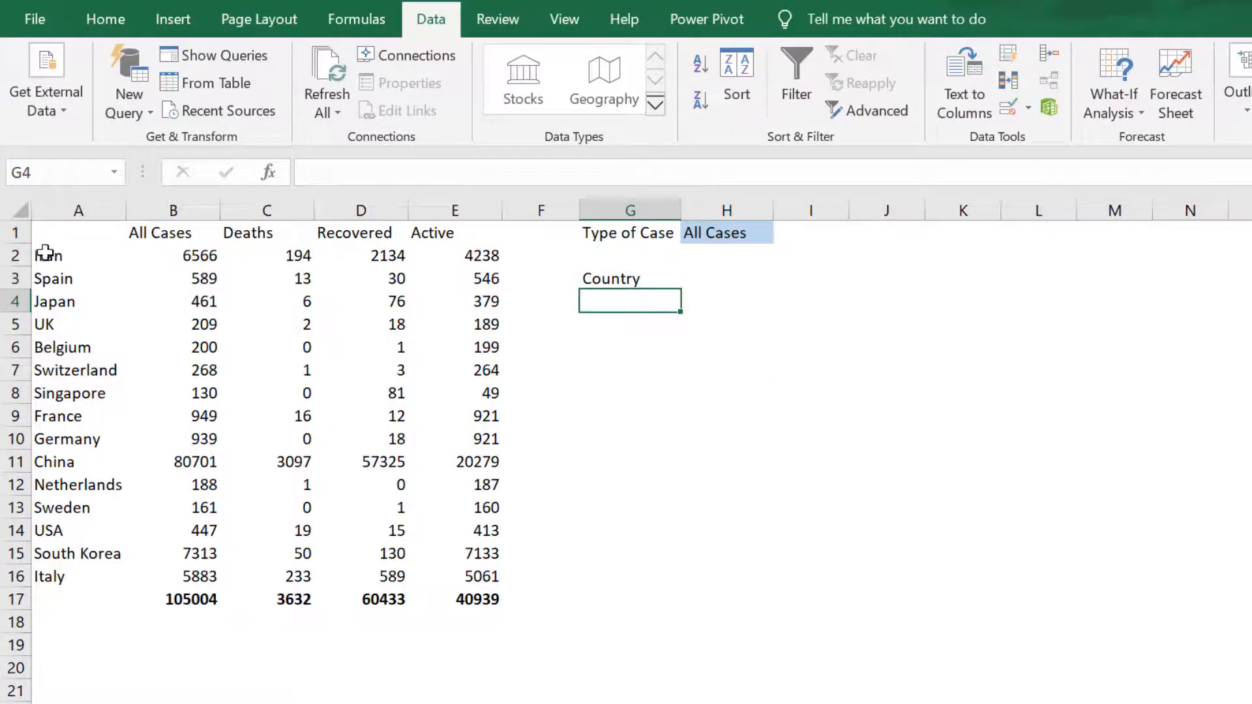
# Copy the country names from A2:A16 to the cells starting at G4 and sort the copied list by Country, A to Z.
pyautogui.moveTo(49, 255); pyautogui.dragTo(61, 573)
pyautogui.hotkey('ctrl', 'c')
pyautogui.click(595, 301)
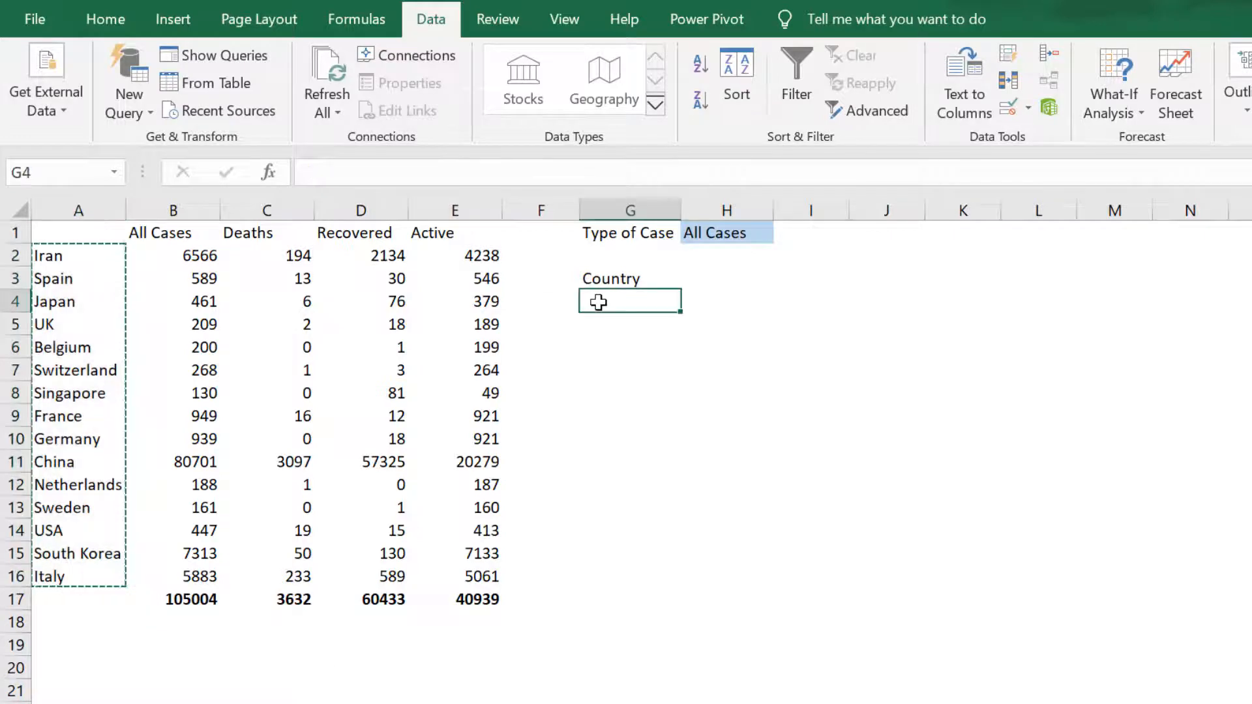
pyautogui.hotkey('ctrl', 'v')
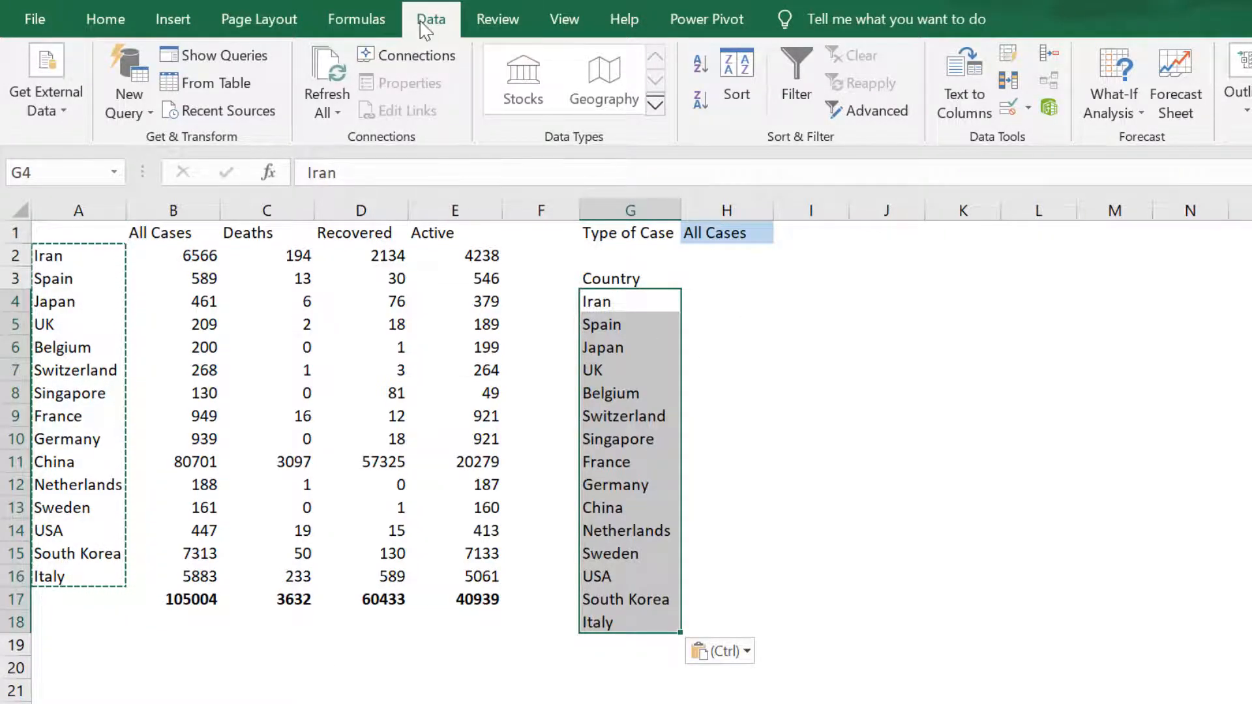
pyautogui.click(750, 77)
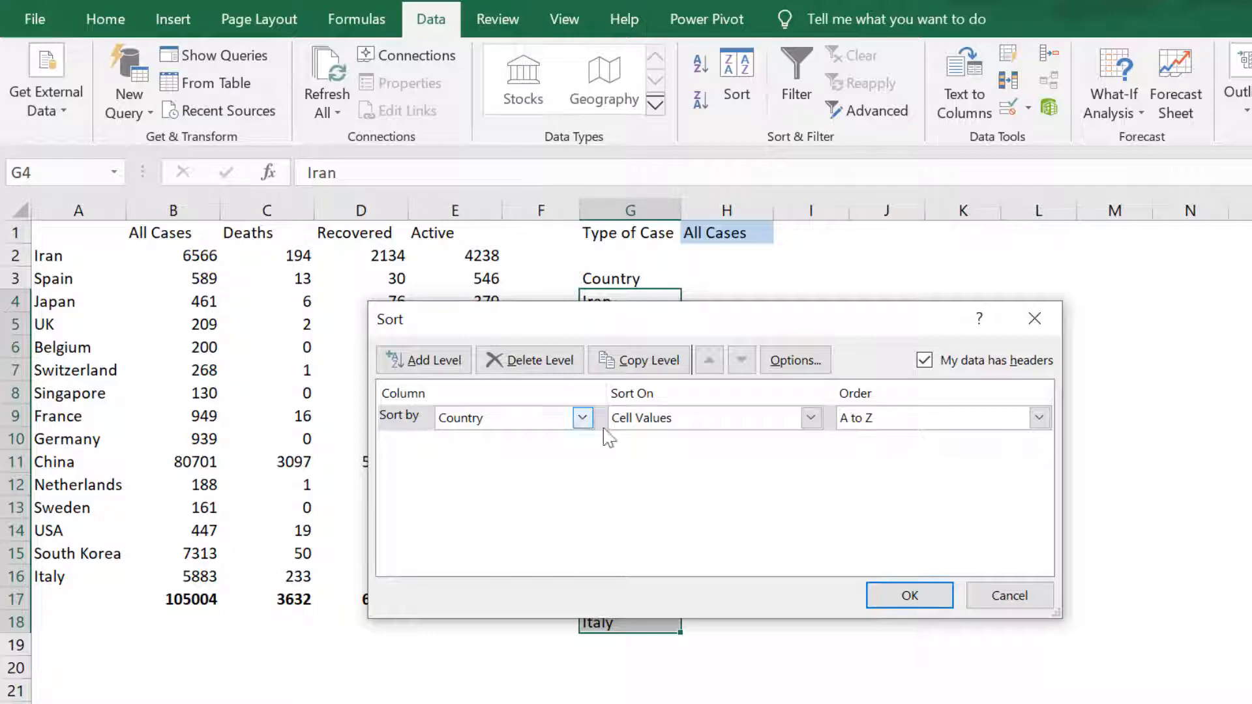
pyautogui.click(908, 597)
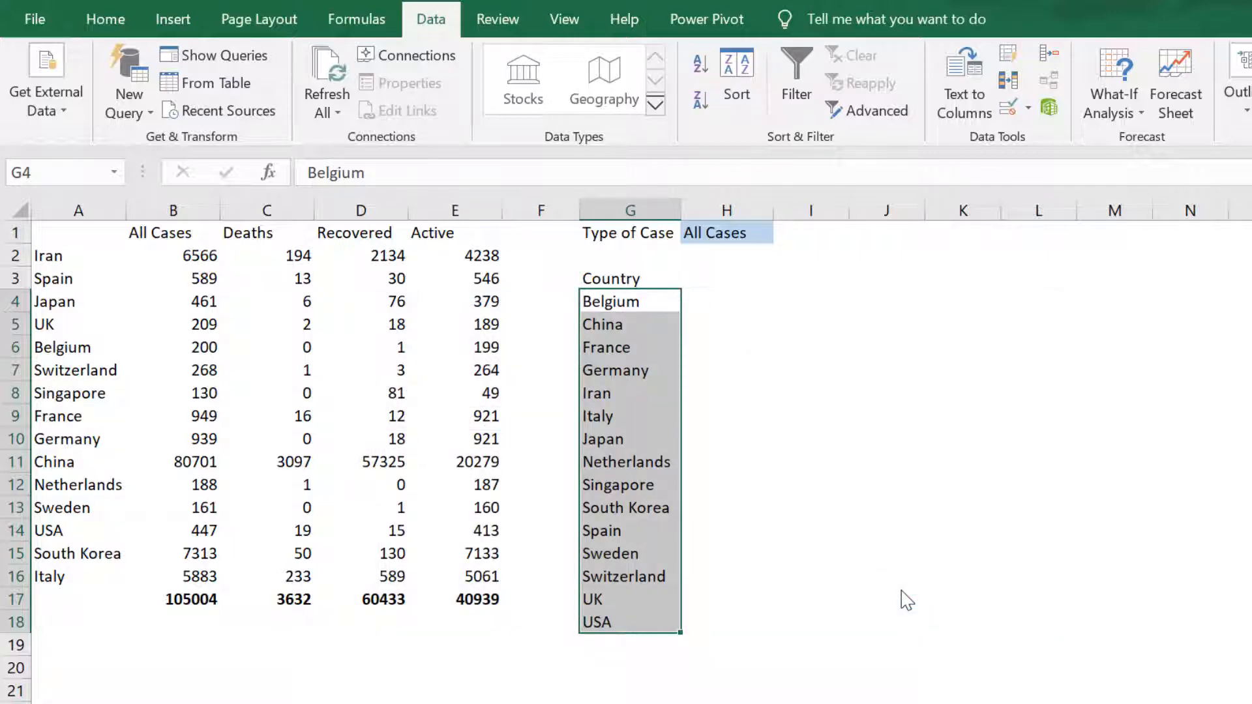
# Link cell H3 to the chosen case type with the formula =H1.
pyautogui.click(714, 280)
pyautogui.write('=')
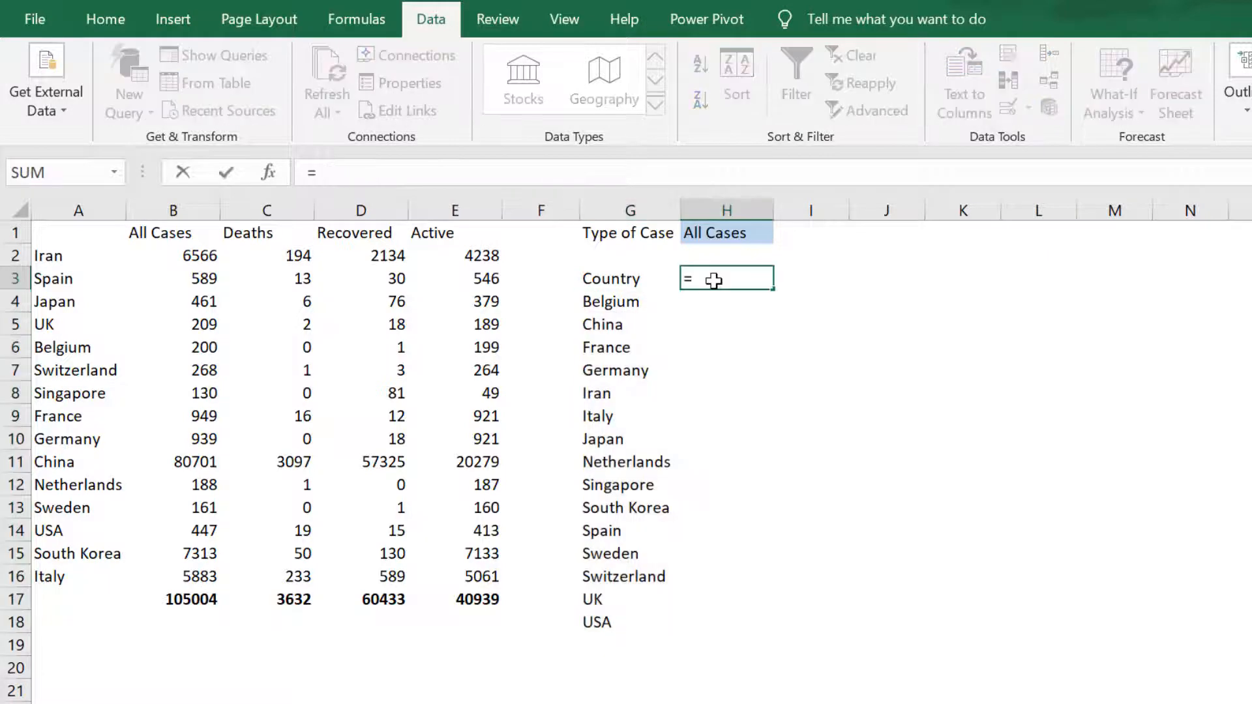
pyautogui.click(725, 230)
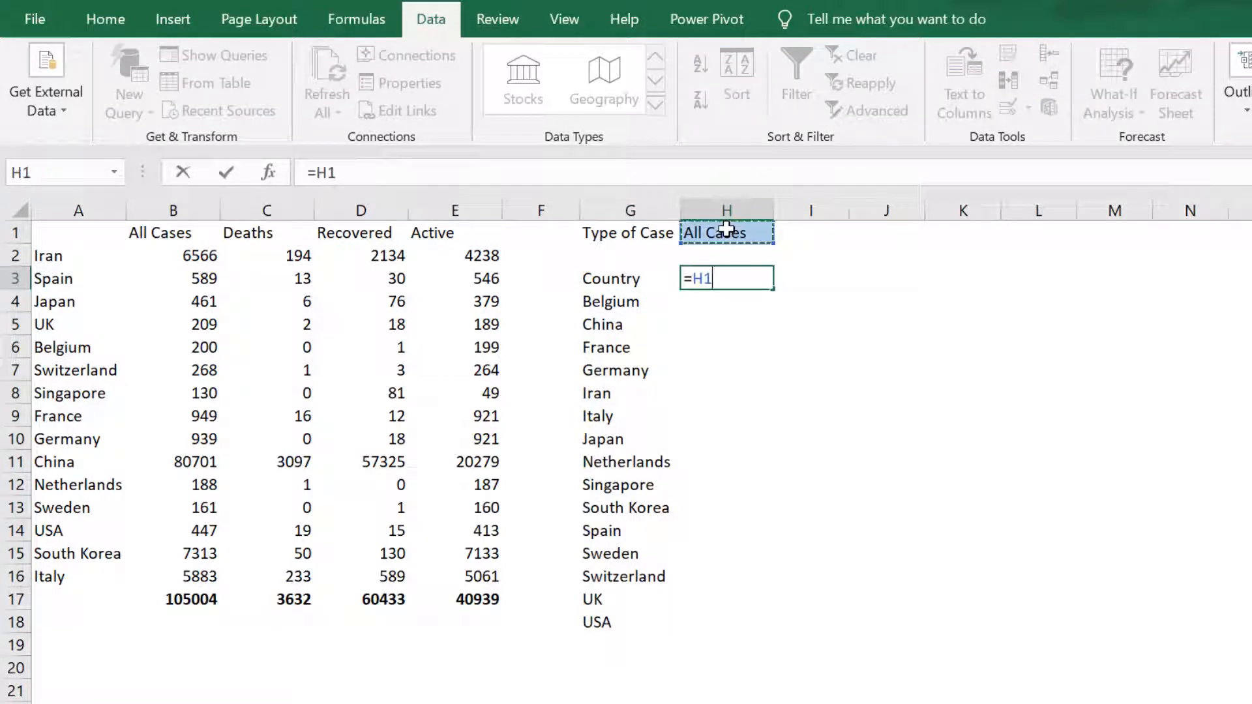
pyautogui.press('Return')
# Test the linked heading by switching the H1 dropdown through Deaths, Recovered and Active, ending on All Cases.
pyautogui.click(726, 231)
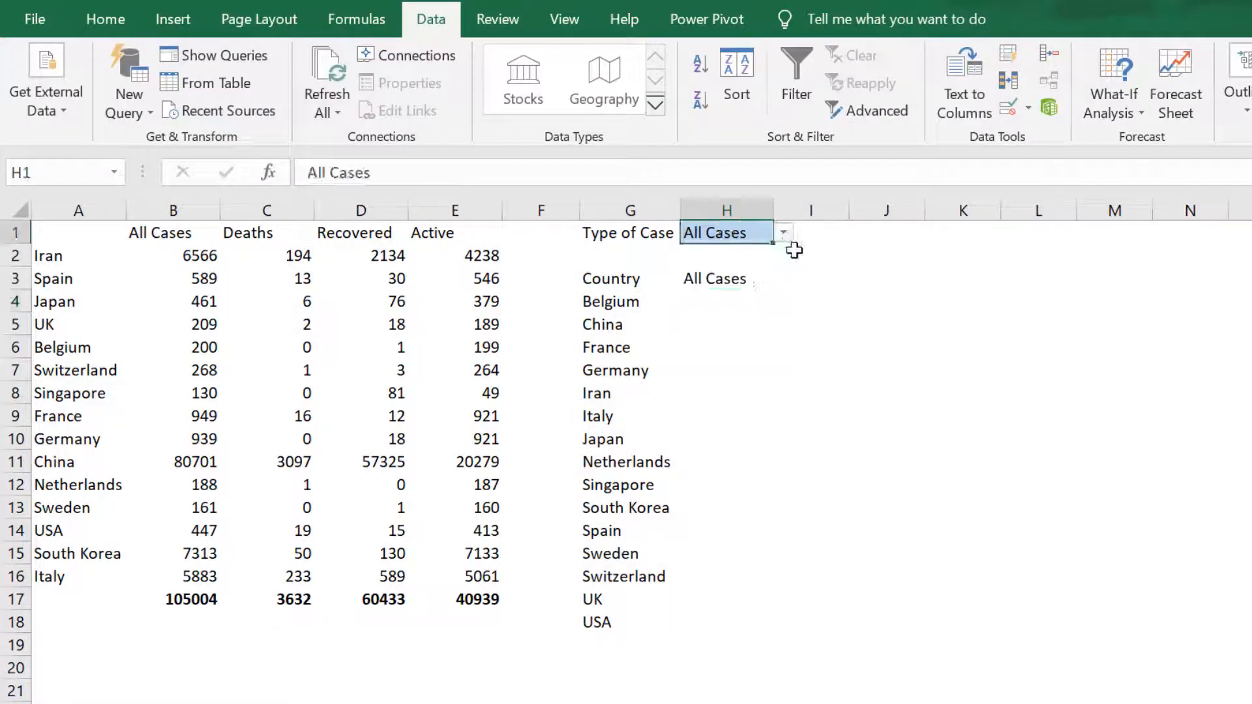
pyautogui.click(783, 233)
pyautogui.click(754, 269)
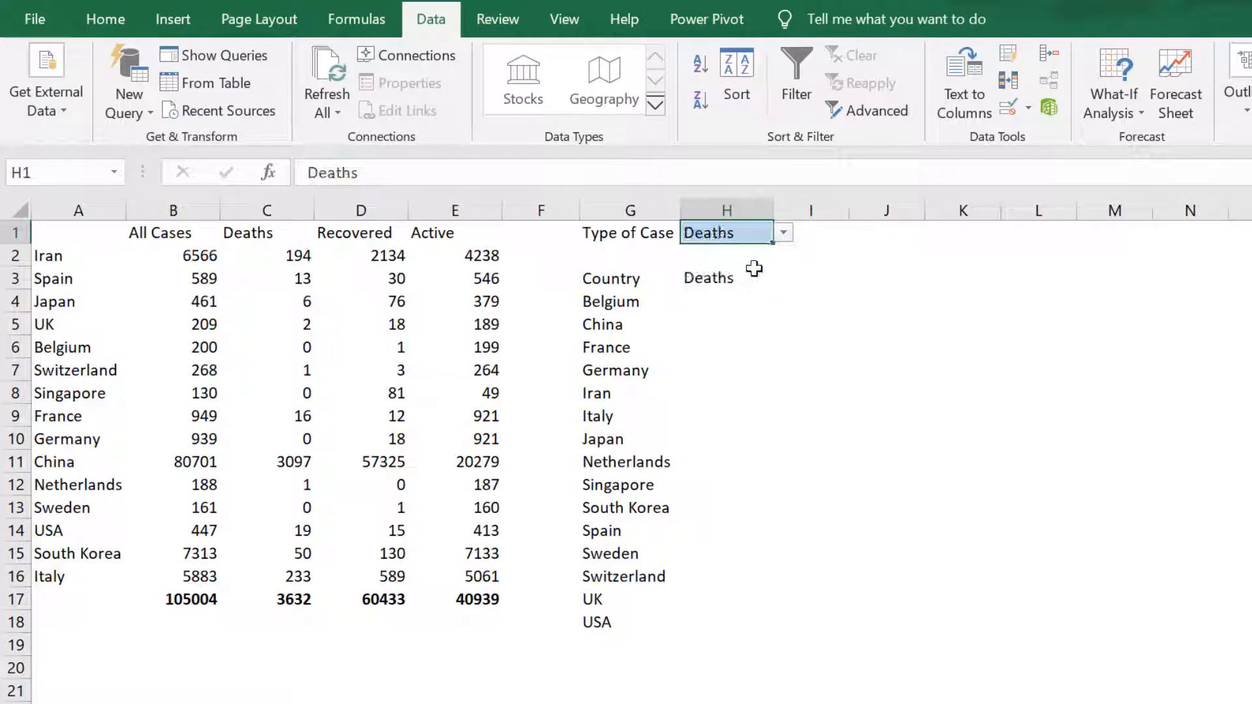
pyautogui.click(780, 239)
pyautogui.click(742, 285)
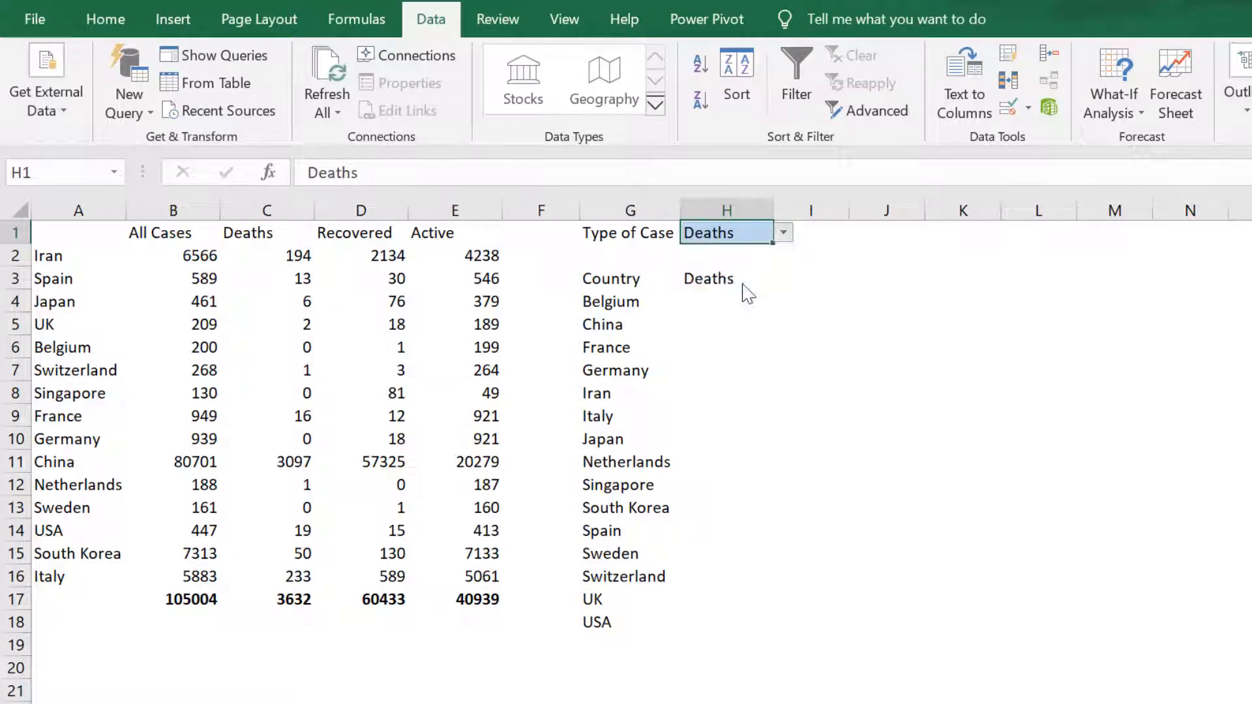
pyautogui.click(784, 234)
pyautogui.click(741, 304)
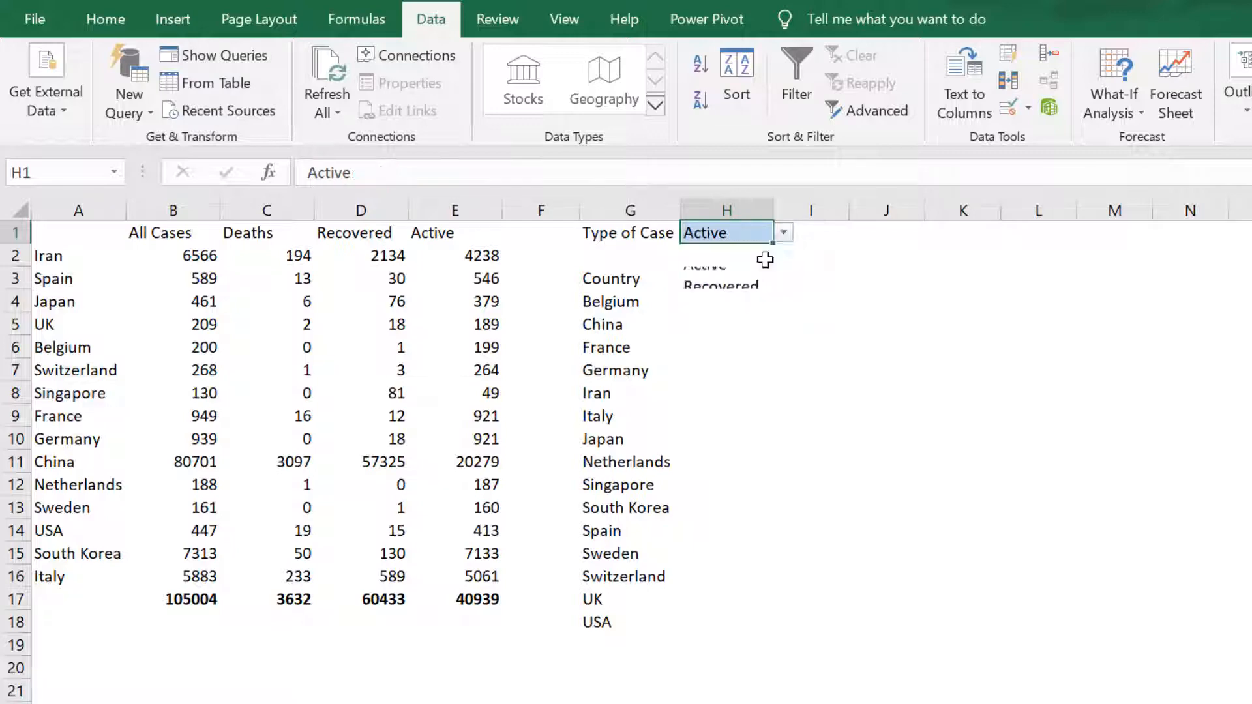
pyautogui.click(783, 233)
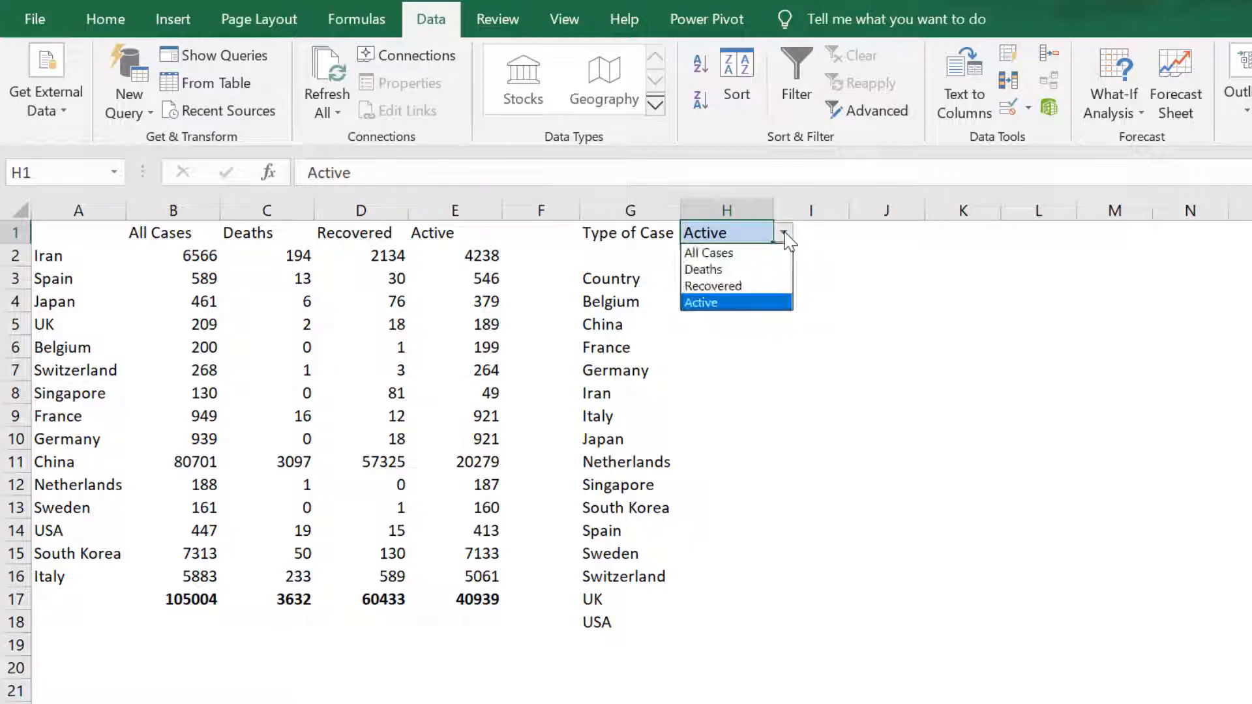
pyautogui.click(741, 254)
# Start a VLOOKUP formula in H4, beside Belgium, with G4 as the lookup value.
pyautogui.click(696, 300)
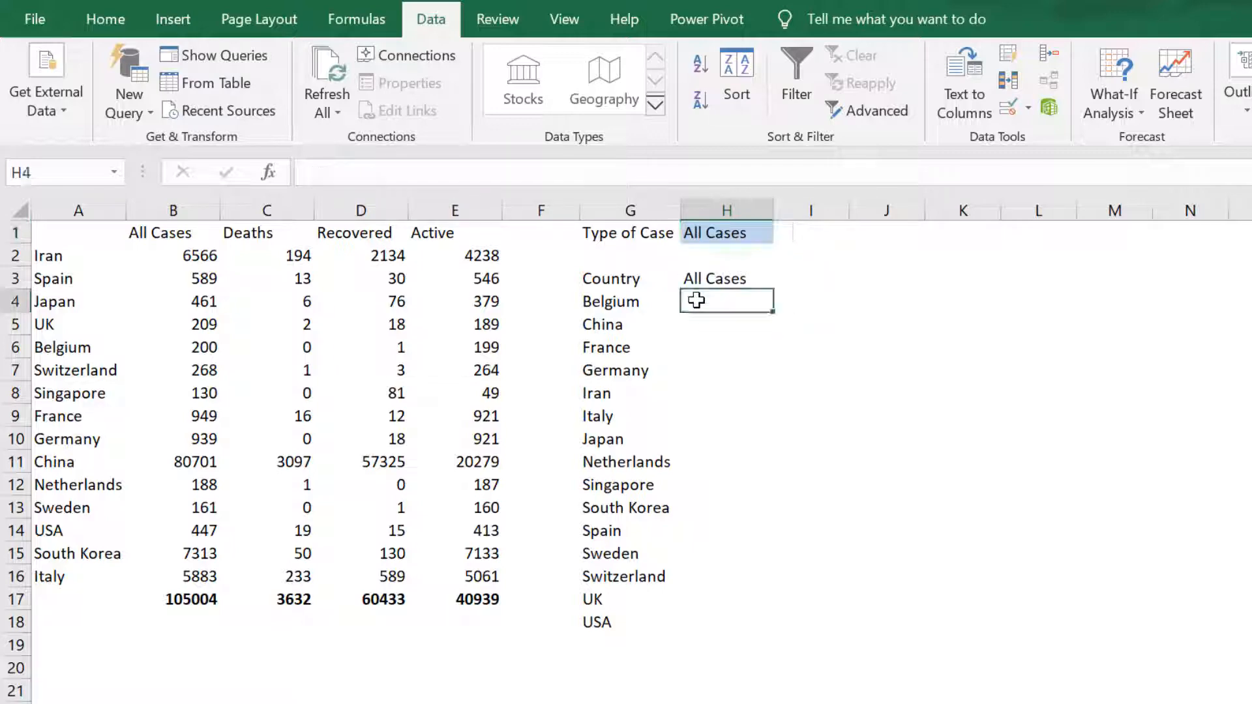
pyautogui.write('=V')
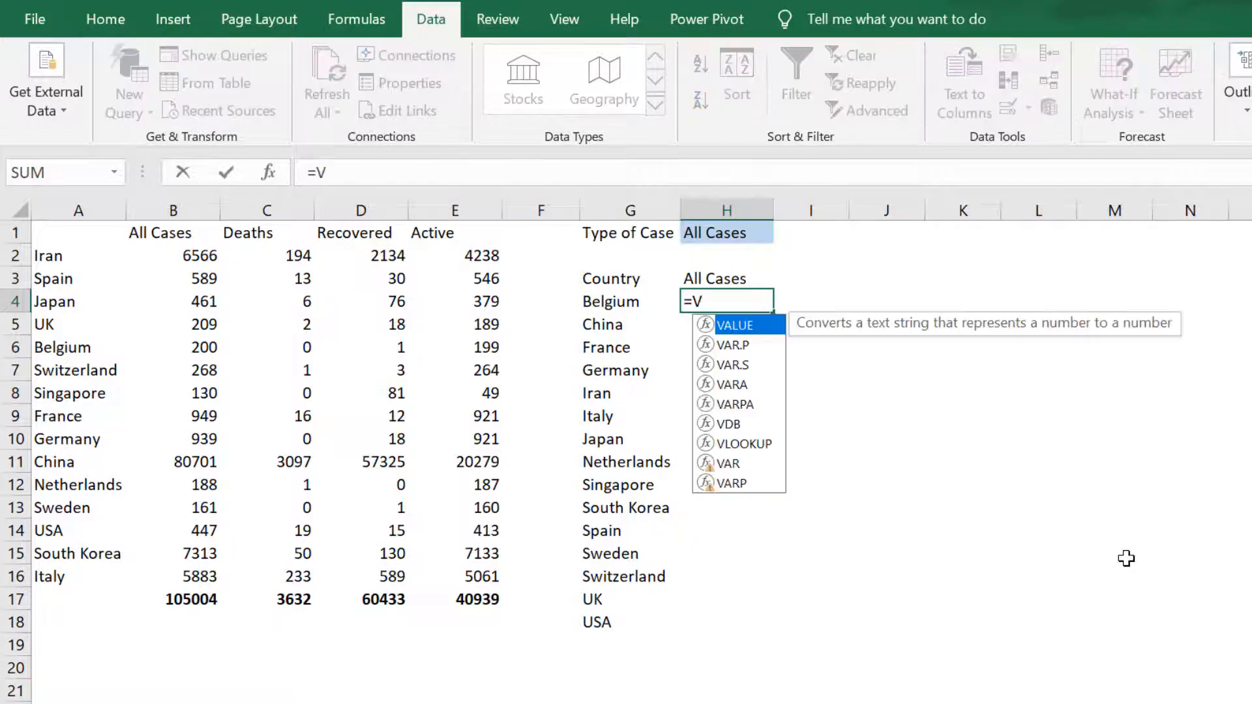
pyautogui.write('LOOKUP(')
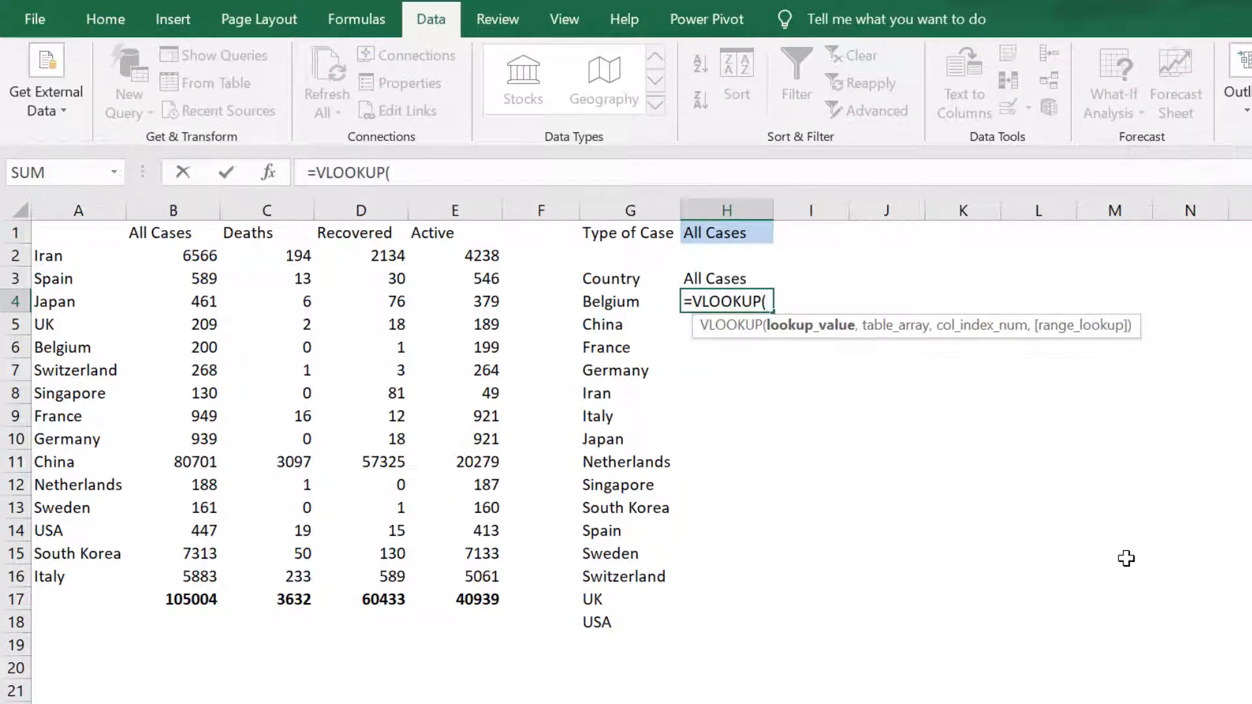
pyautogui.click(616, 301)
pyautogui.write(',')
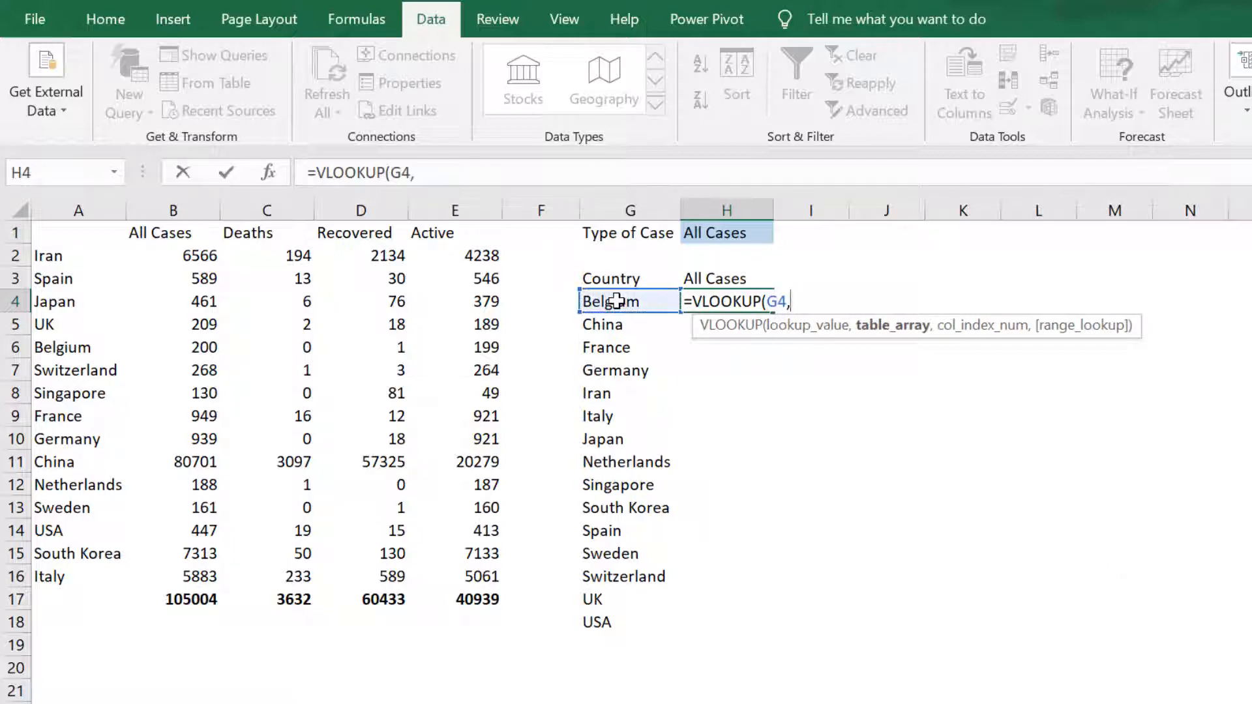
# Set the VLOOKUP table array to A1:E16 and make both references absolute as $A$1:$E$16.
pyautogui.moveTo(81, 242); pyautogui.dragTo(486, 579)
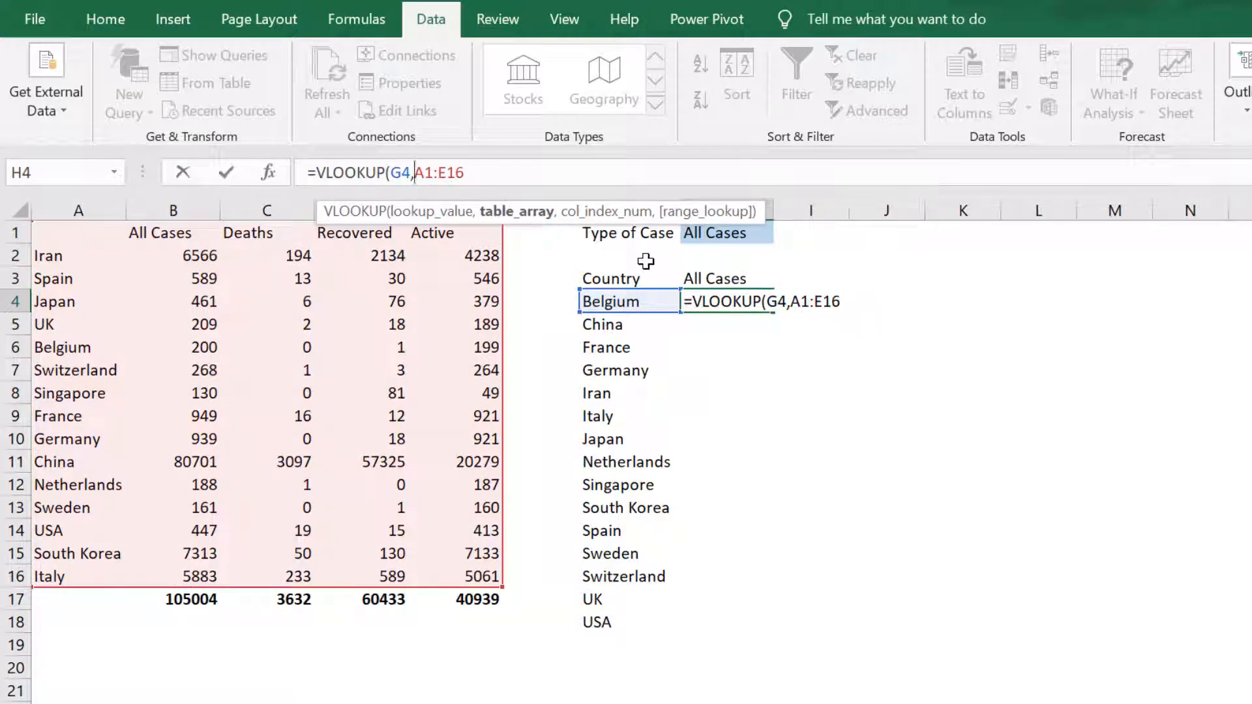
pyautogui.press('F4')
pyautogui.press('Right')
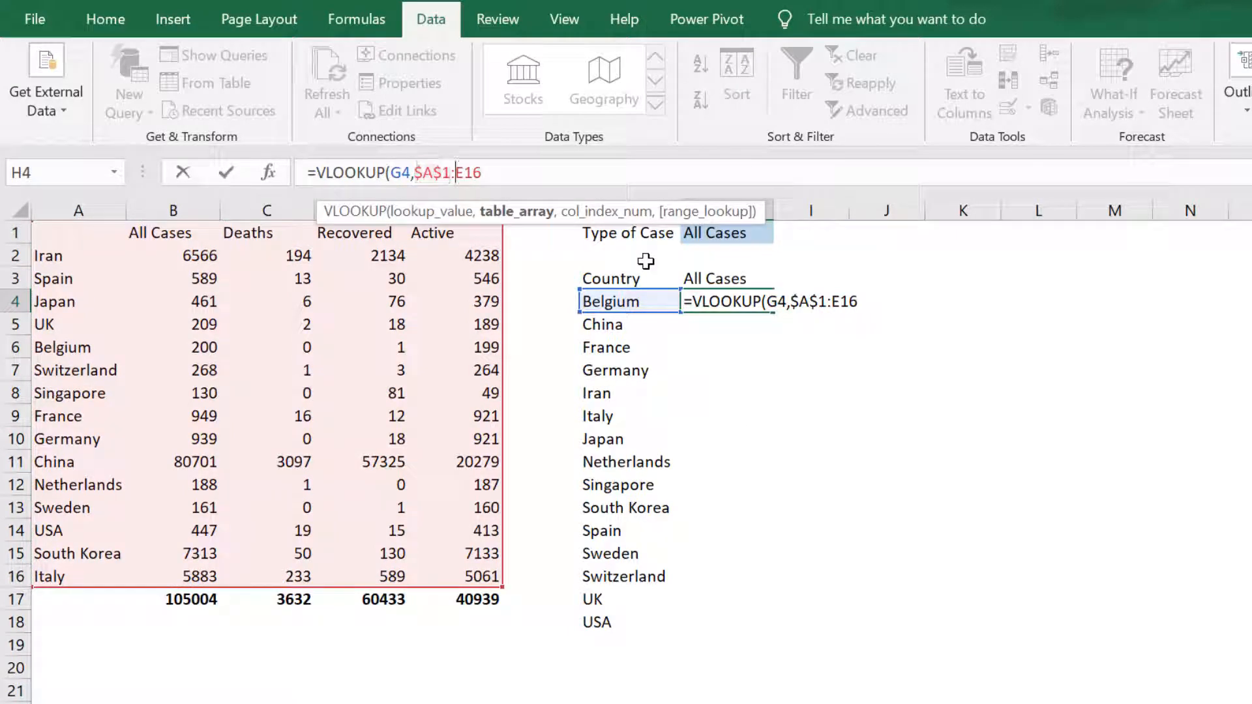
pyautogui.press('F4')
pyautogui.press('Right')
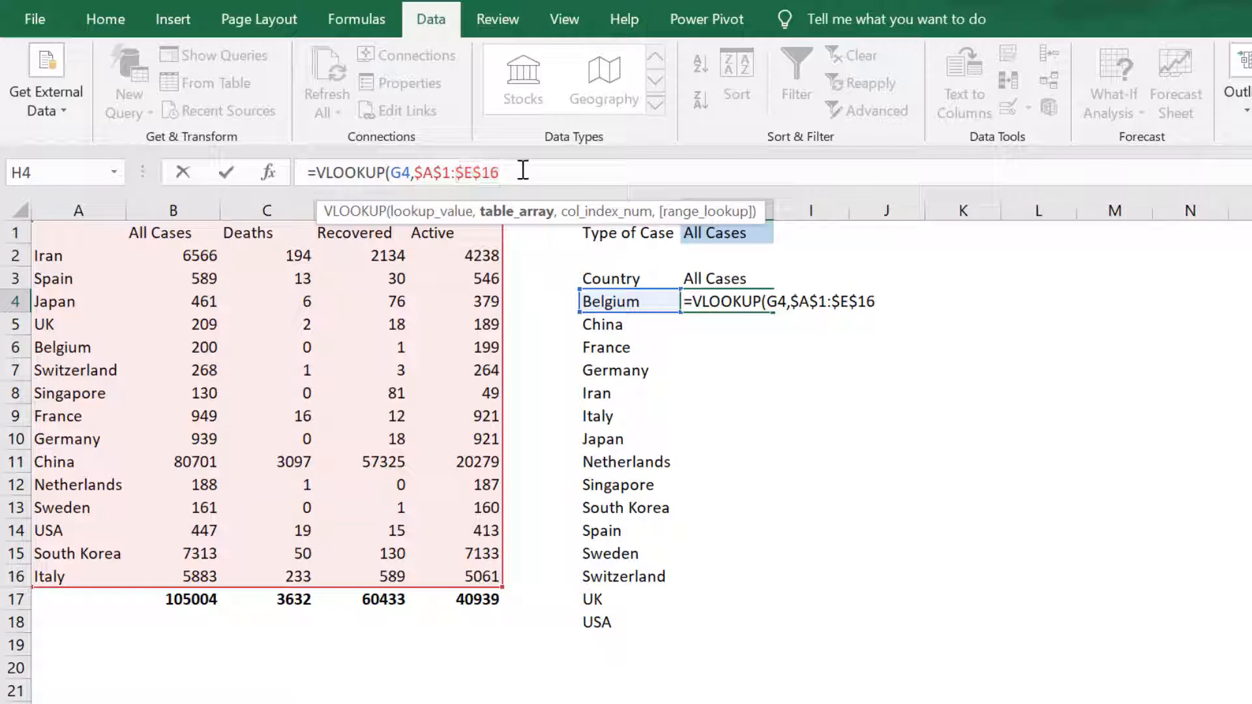
pyautogui.write(',')
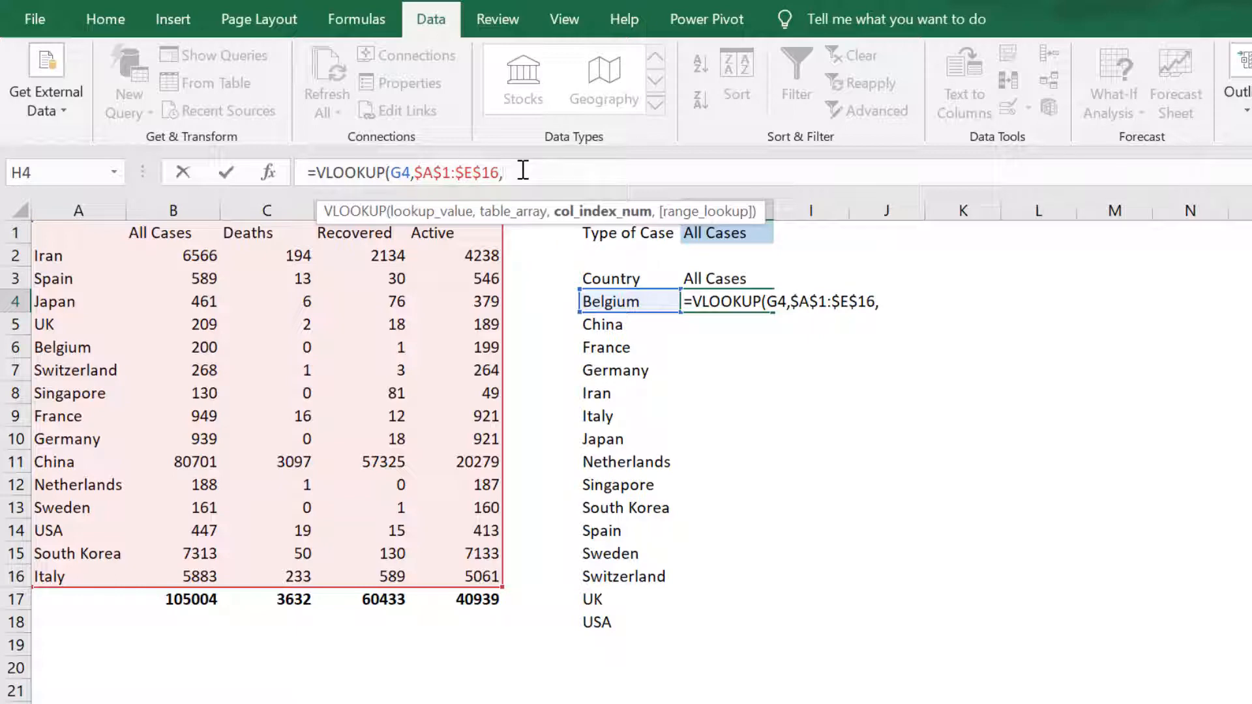
# Complete the H4 VLOOKUP with H1 as the column index and FALSE for an exact match, and enter it.
pyautogui.click(717, 234)
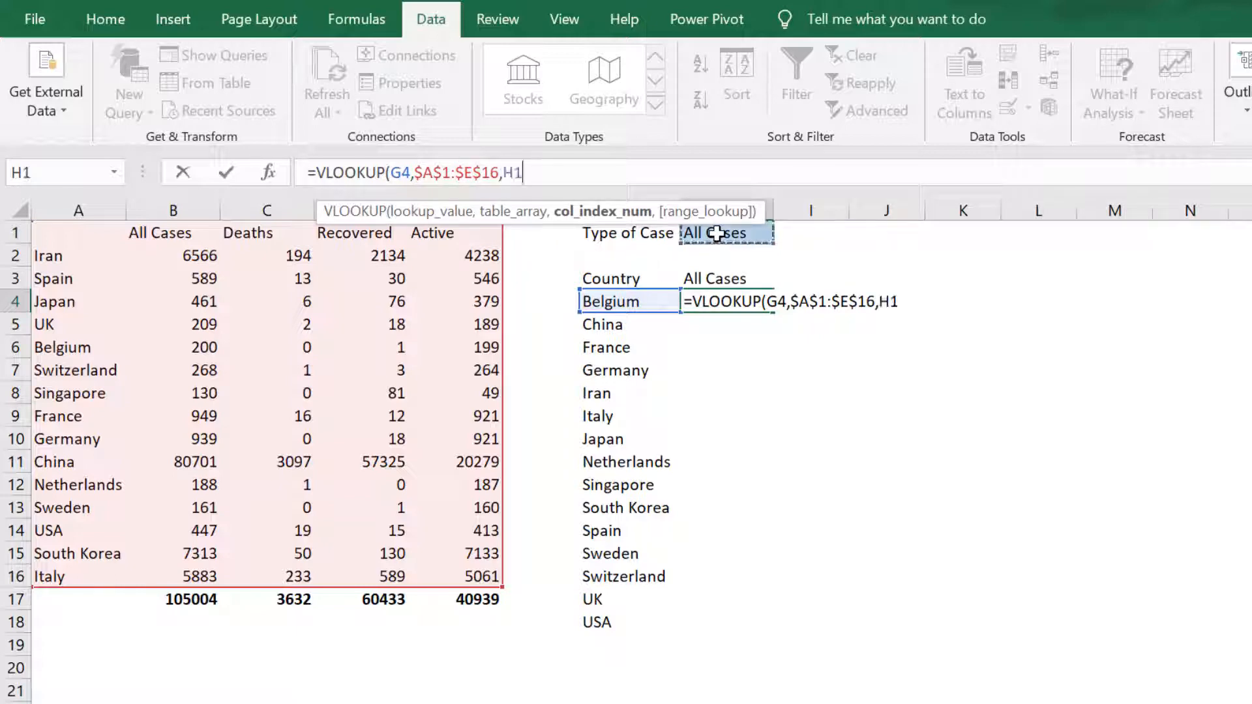
pyautogui.write(',')
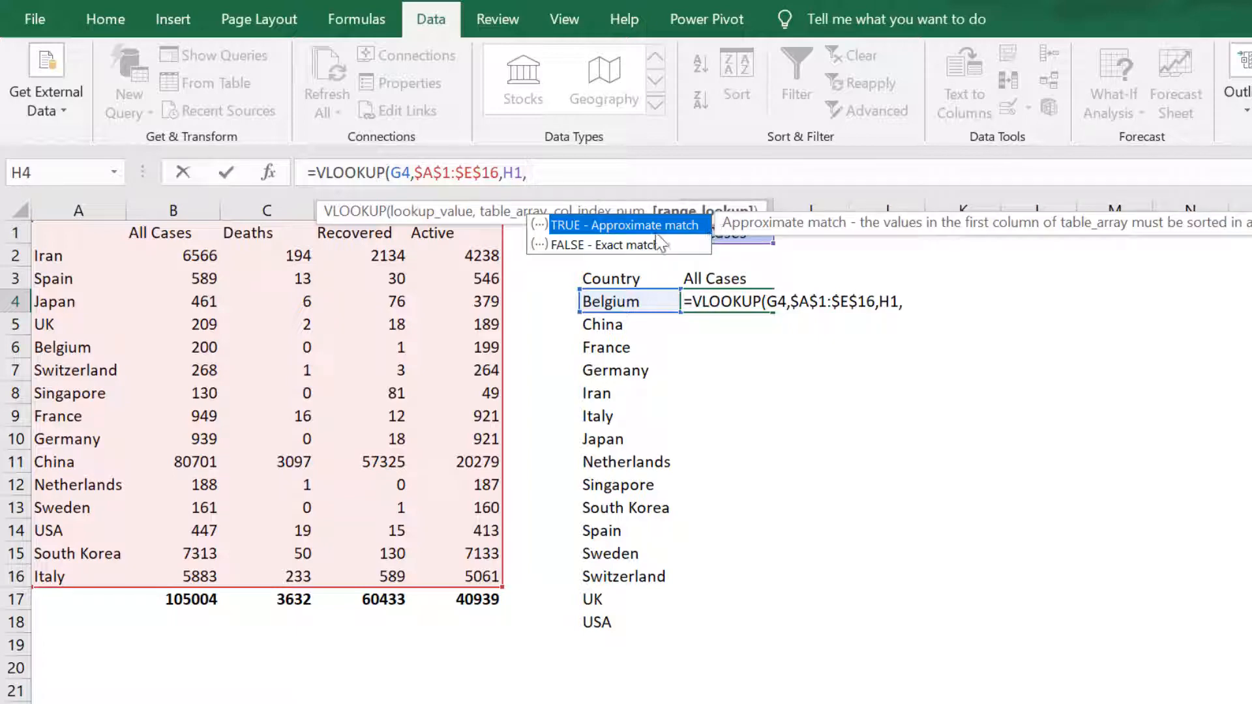
pyautogui.click(614, 246)
pyautogui.doubleClick(616, 246)
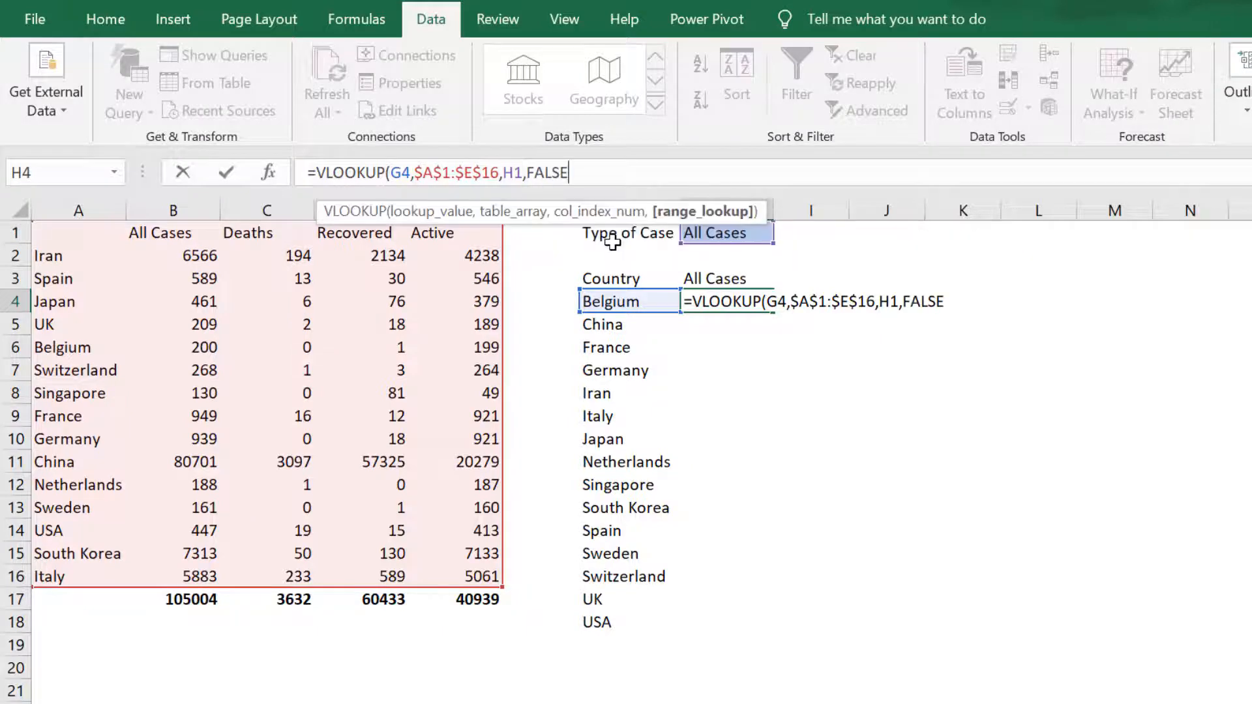
pyautogui.write(')')
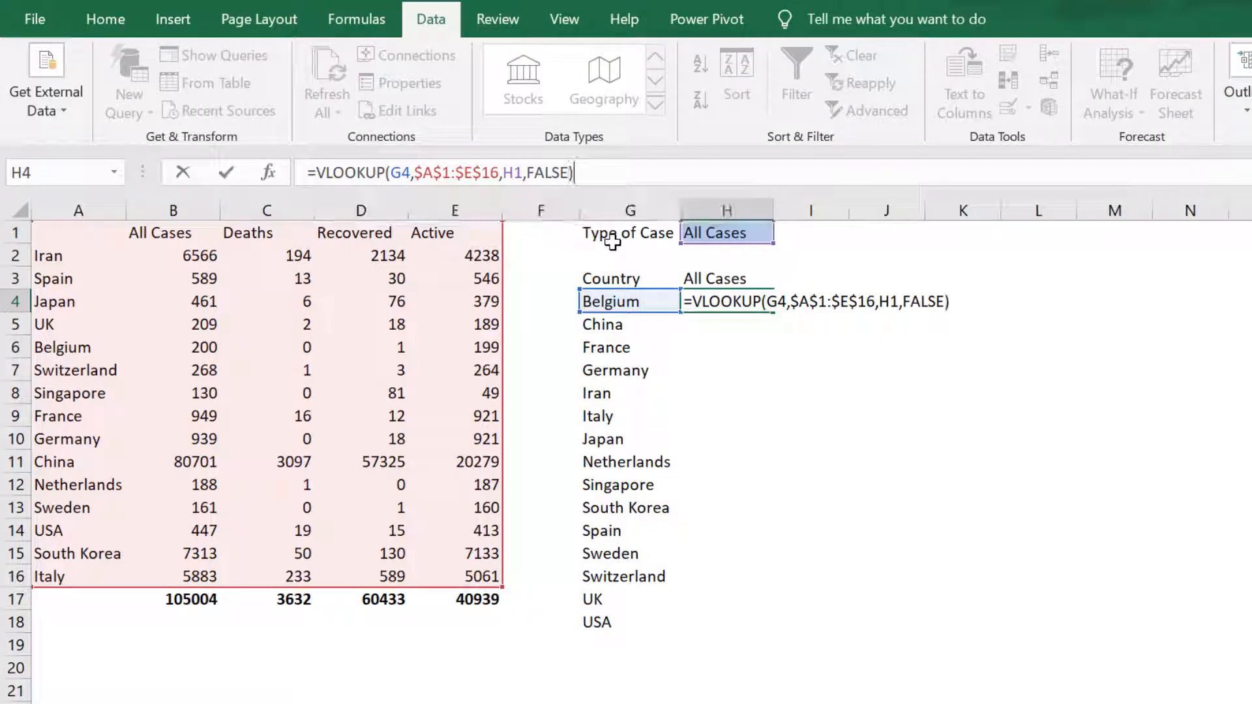
pyautogui.press('Return')
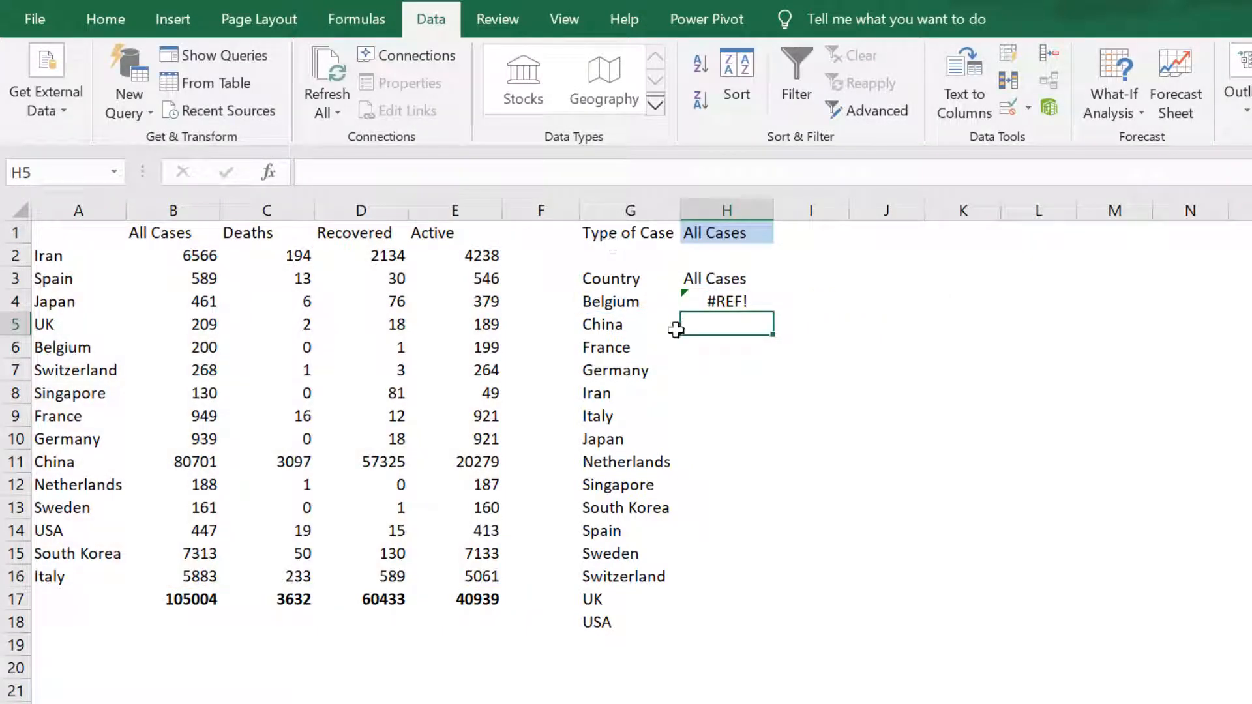
# Edit the H4 VLOOKUP to replace its H1 column index with the start of an IF function.
pyautogui.click(717, 299)
pyautogui.press('Return')
pyautogui.click(717, 300)
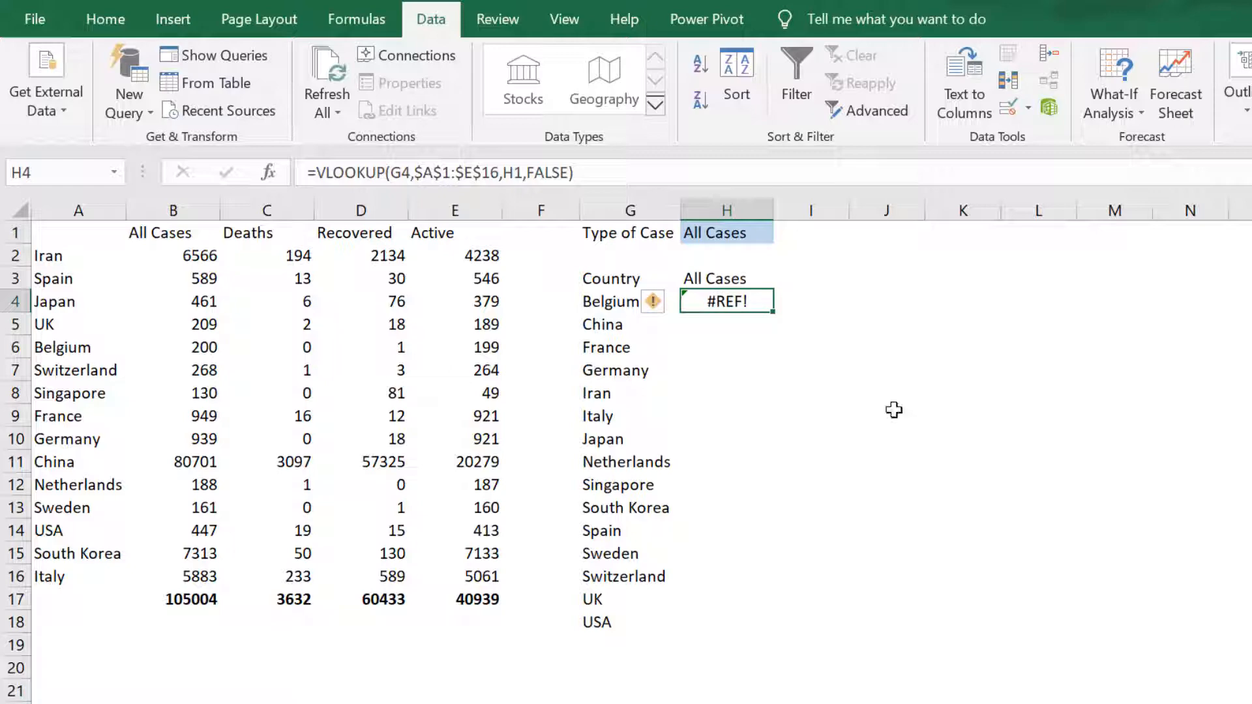
pyautogui.press('F2')
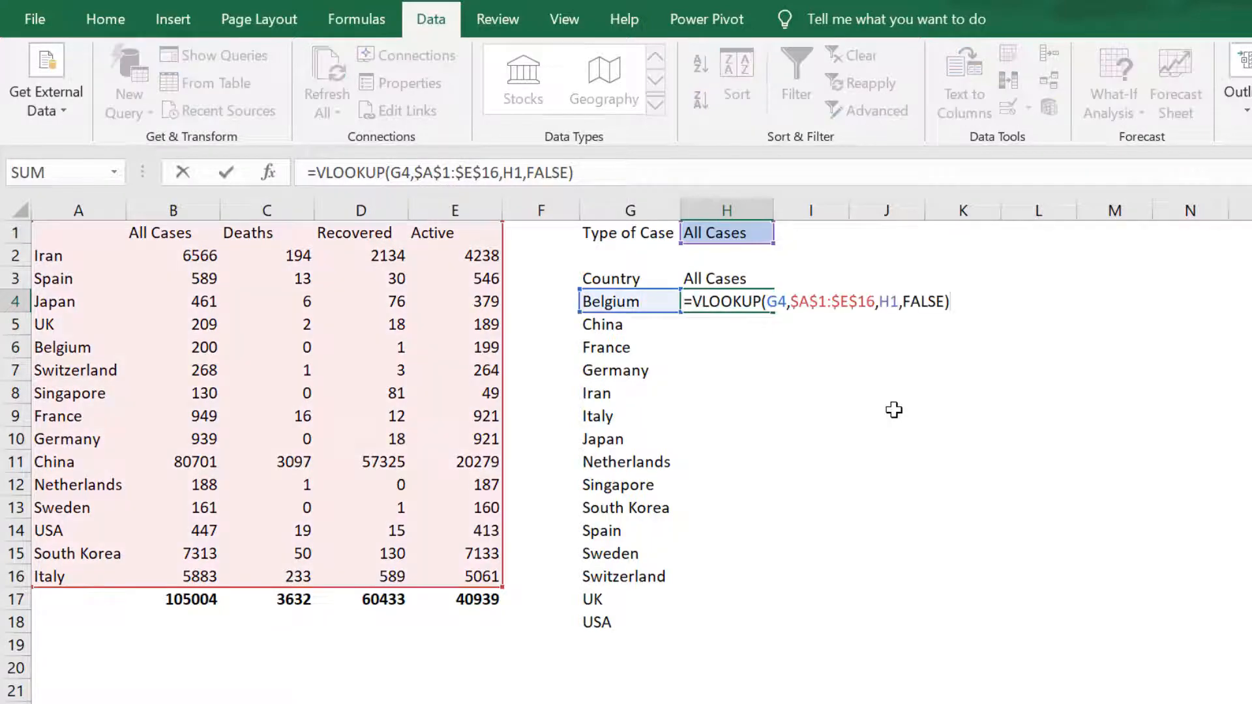
pyautogui.click(899, 301)
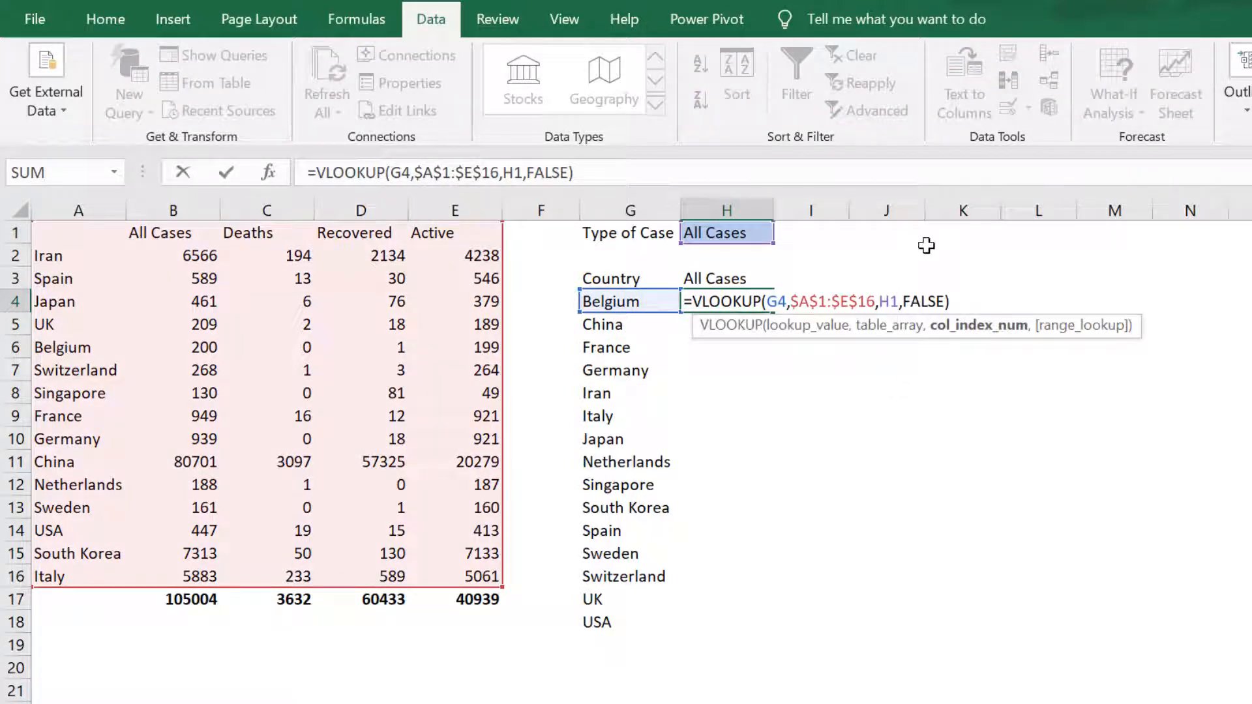
pyautogui.press('BackSpace')
pyautogui.press('BackSpace')
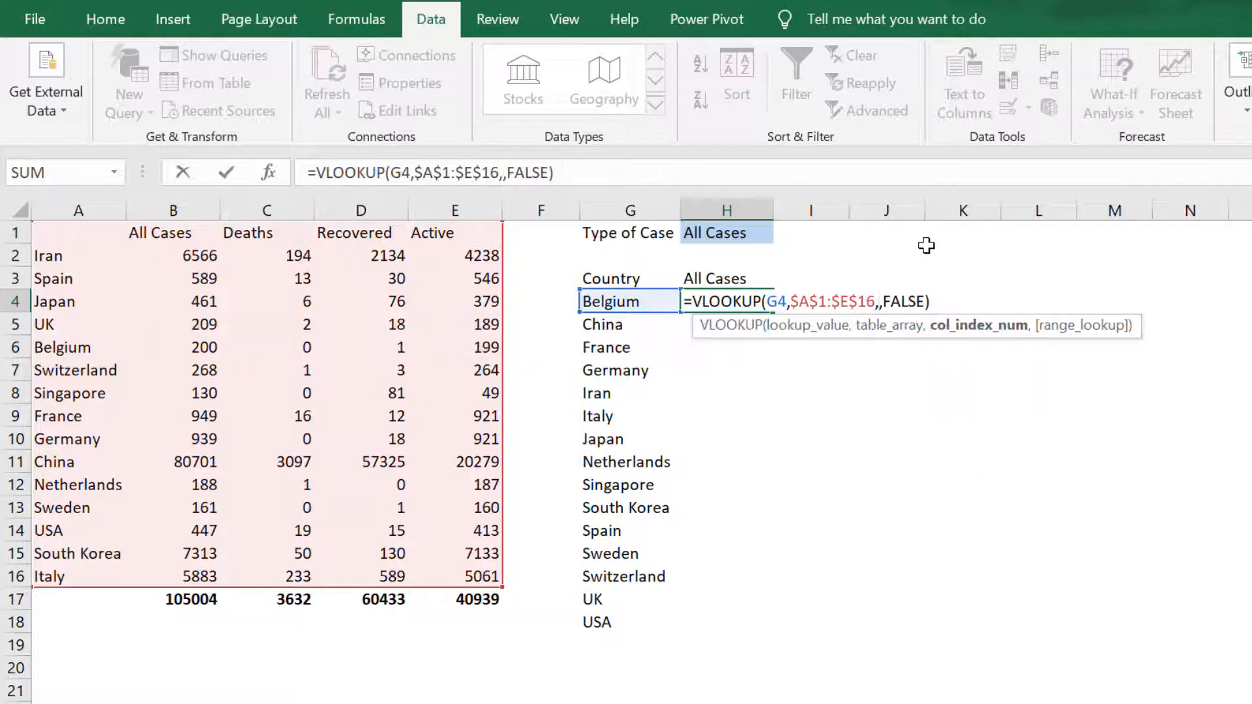
pyautogui.write('IF')
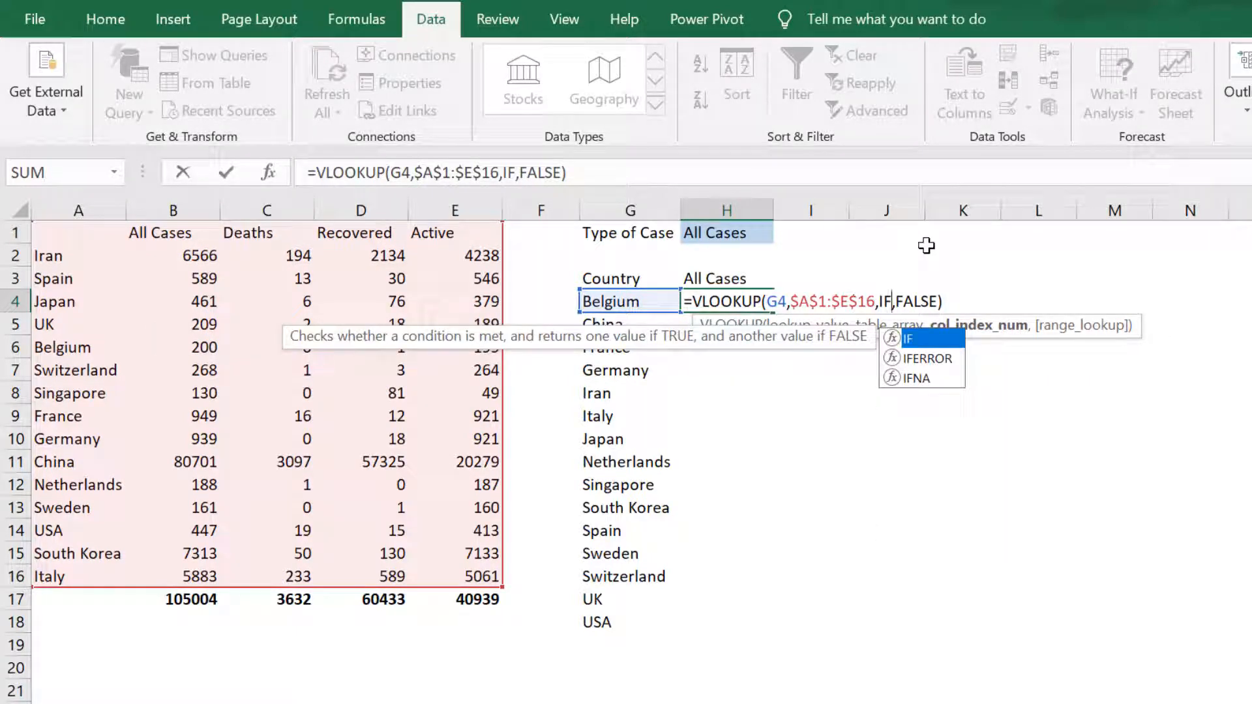
pyautogui.write('(')
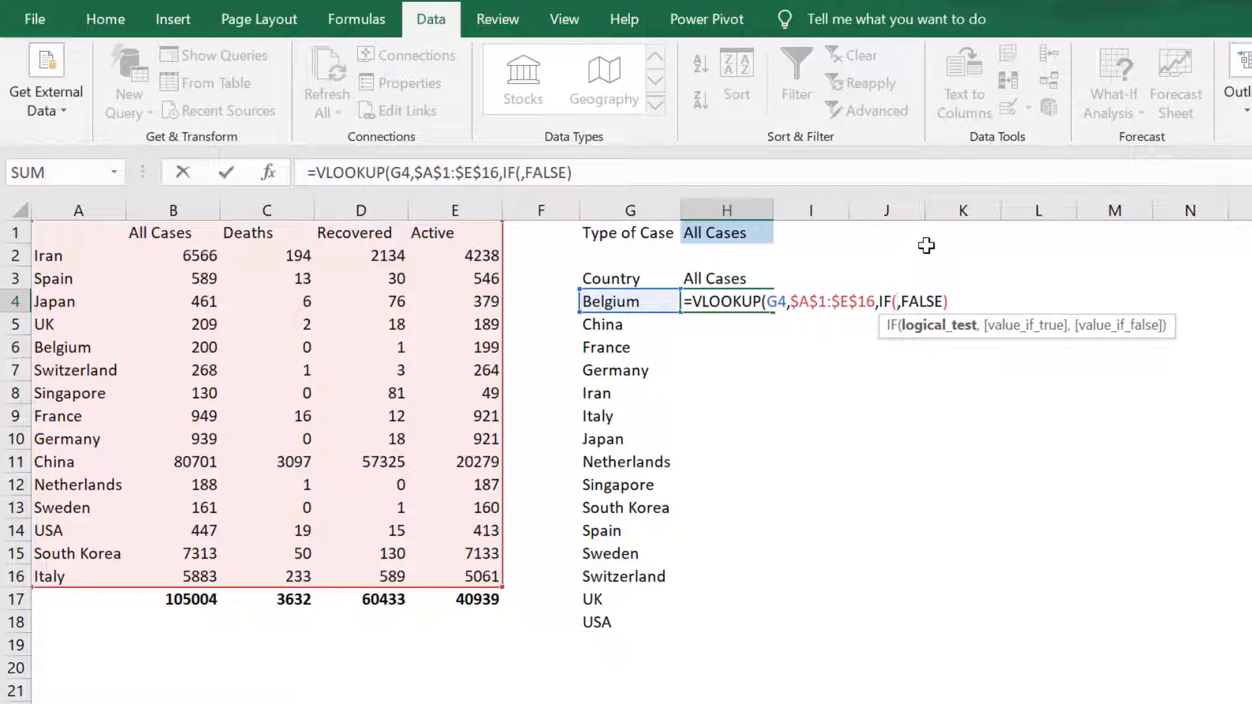
# Set the IF function's logical test to $H$1="All Cases", with an absolute reference to the dropdown cell.
pyautogui.click(721, 234)
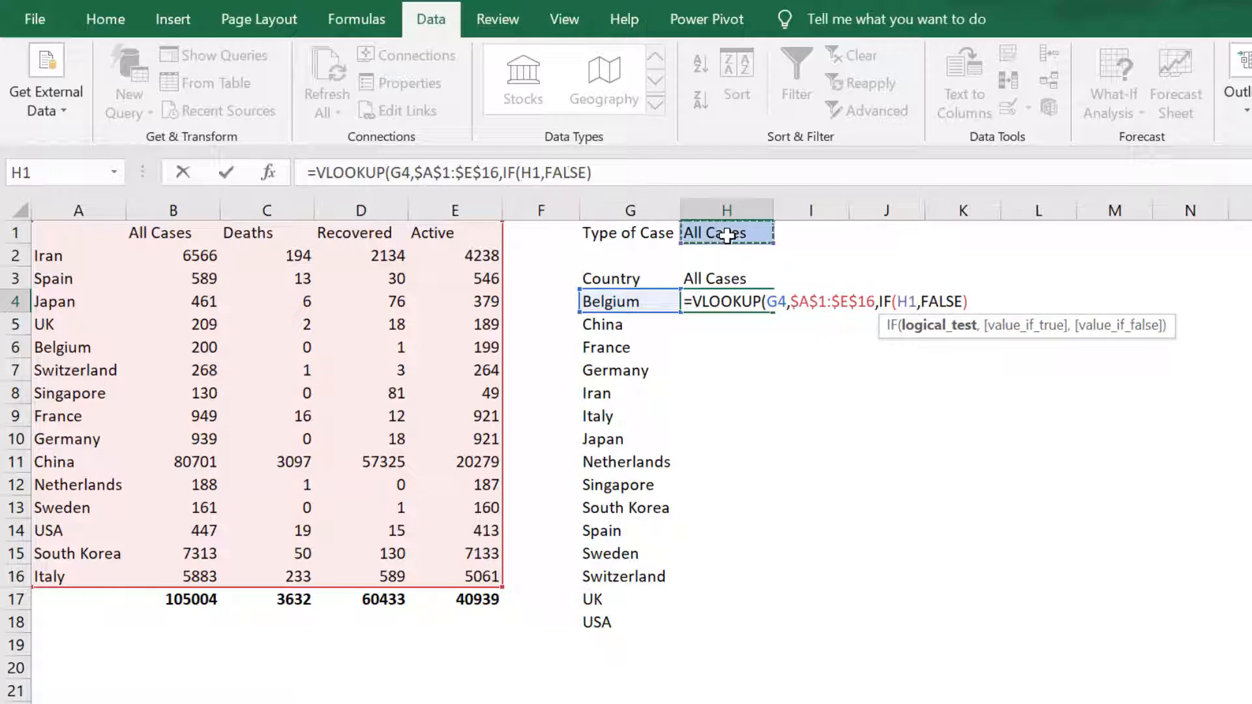
pyautogui.click(901, 301)
pyautogui.press('F4')
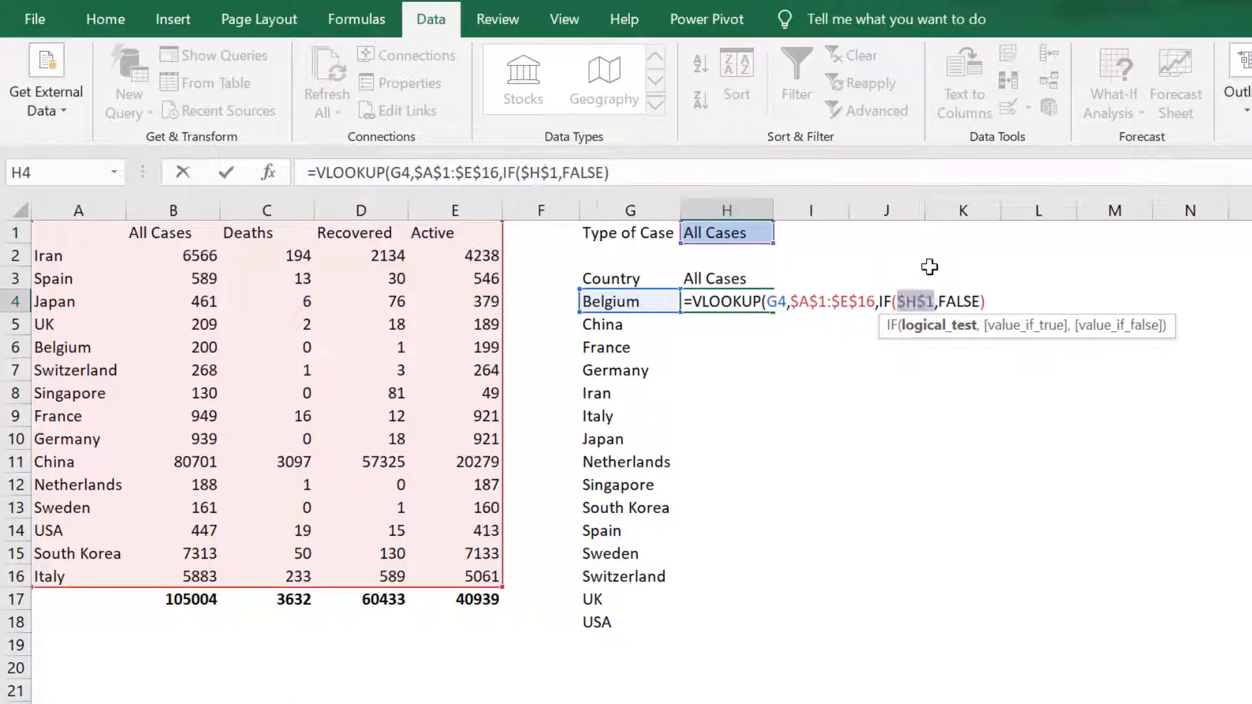
pyautogui.write('=')
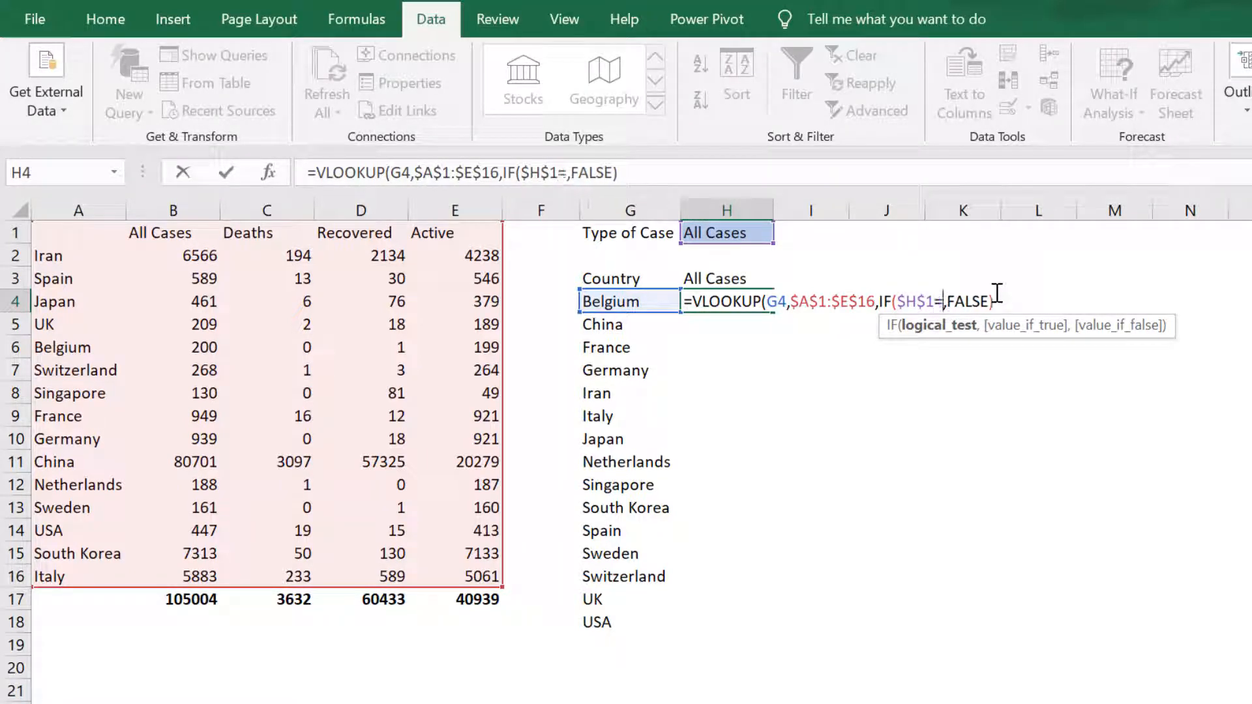
pyautogui.write('"a')
pyautogui.press('BackSpace')
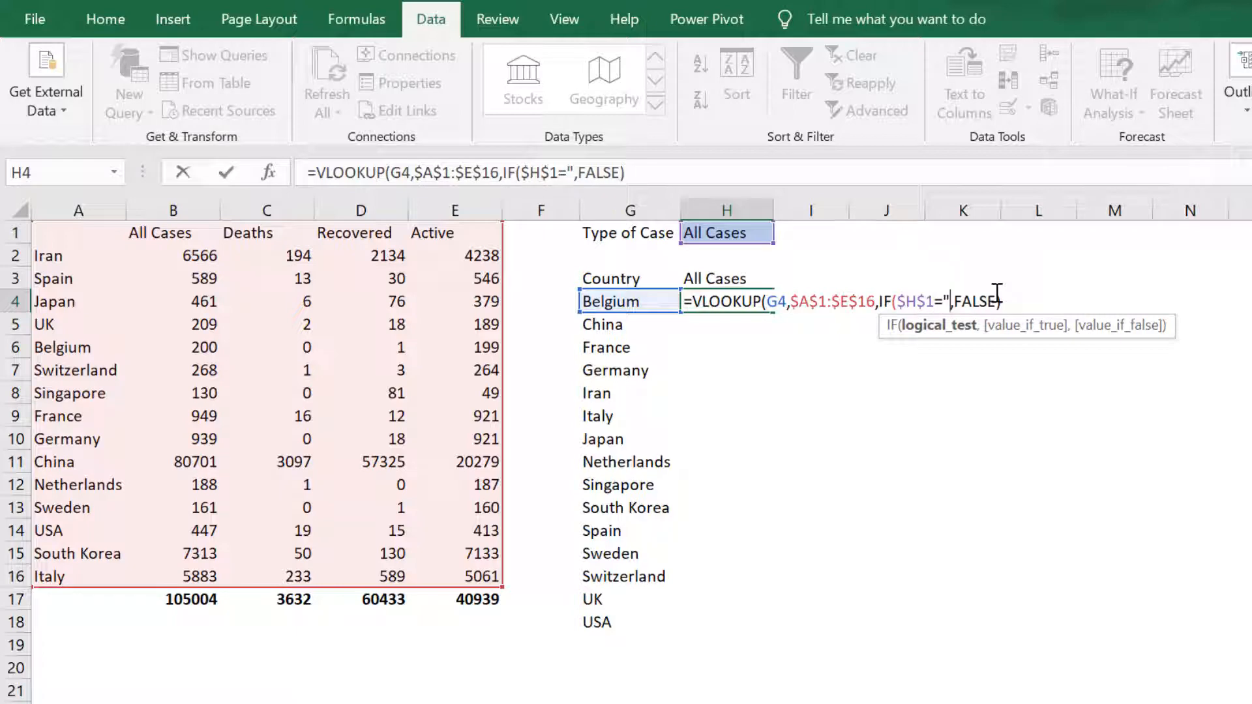
pyautogui.write('All Cases"')
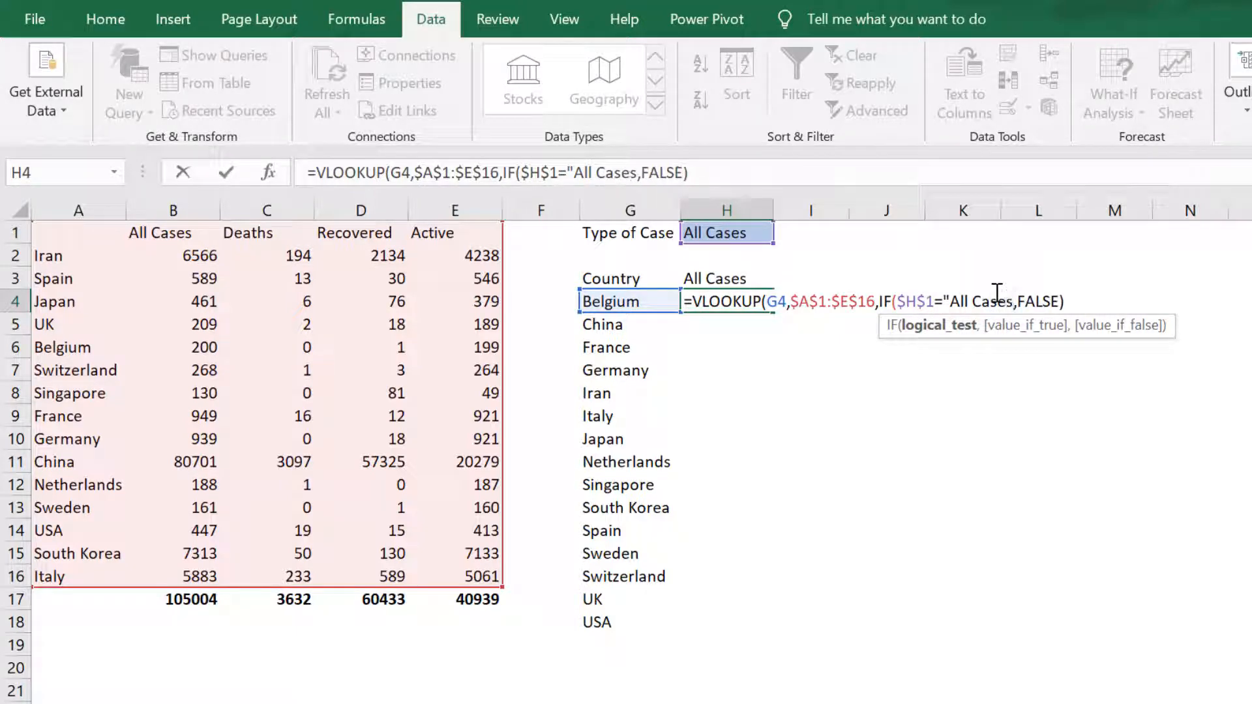
# Make the IF return "2" when true and "3" when false, close it, and enter the H4 formula.
pyautogui.write(',')
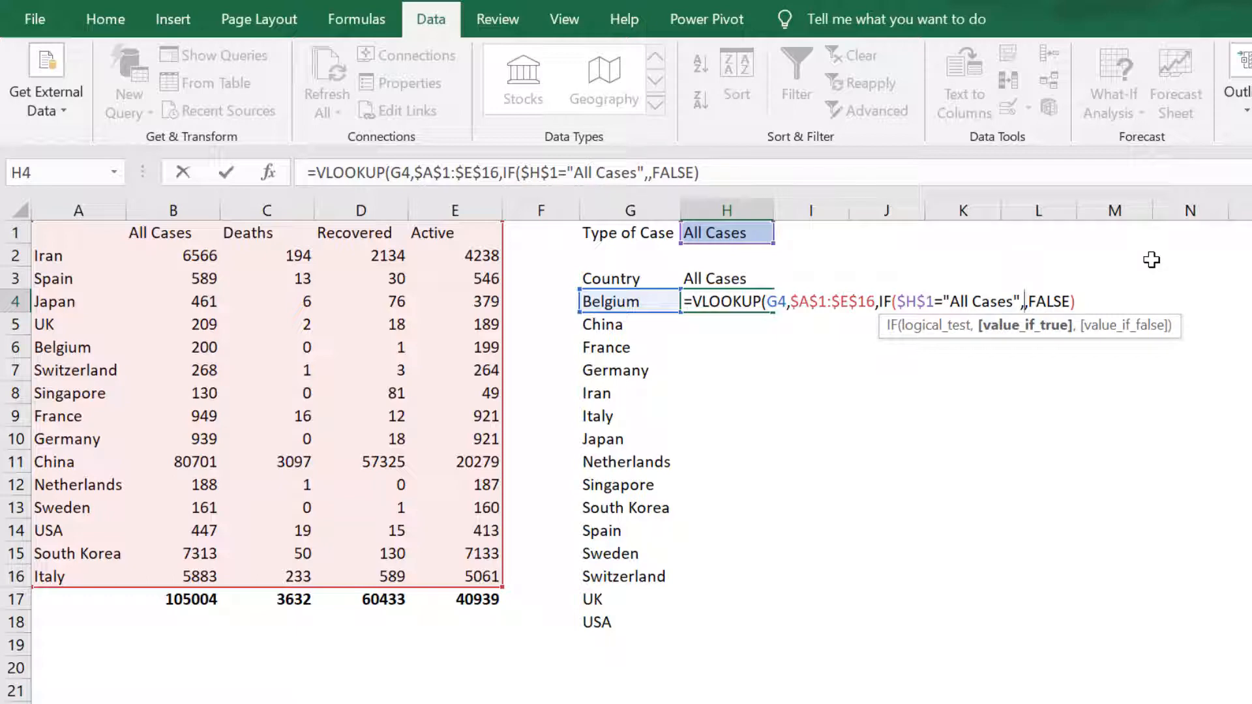
pyautogui.write('"2"')
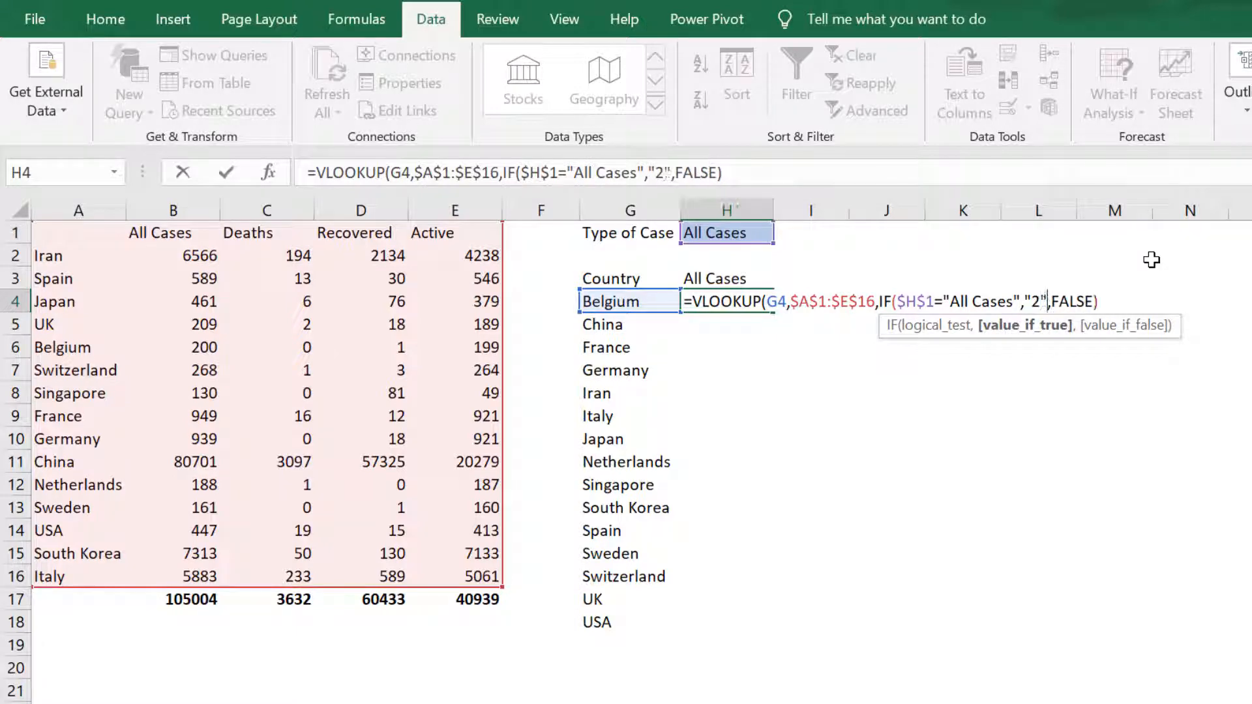
pyautogui.write(',')
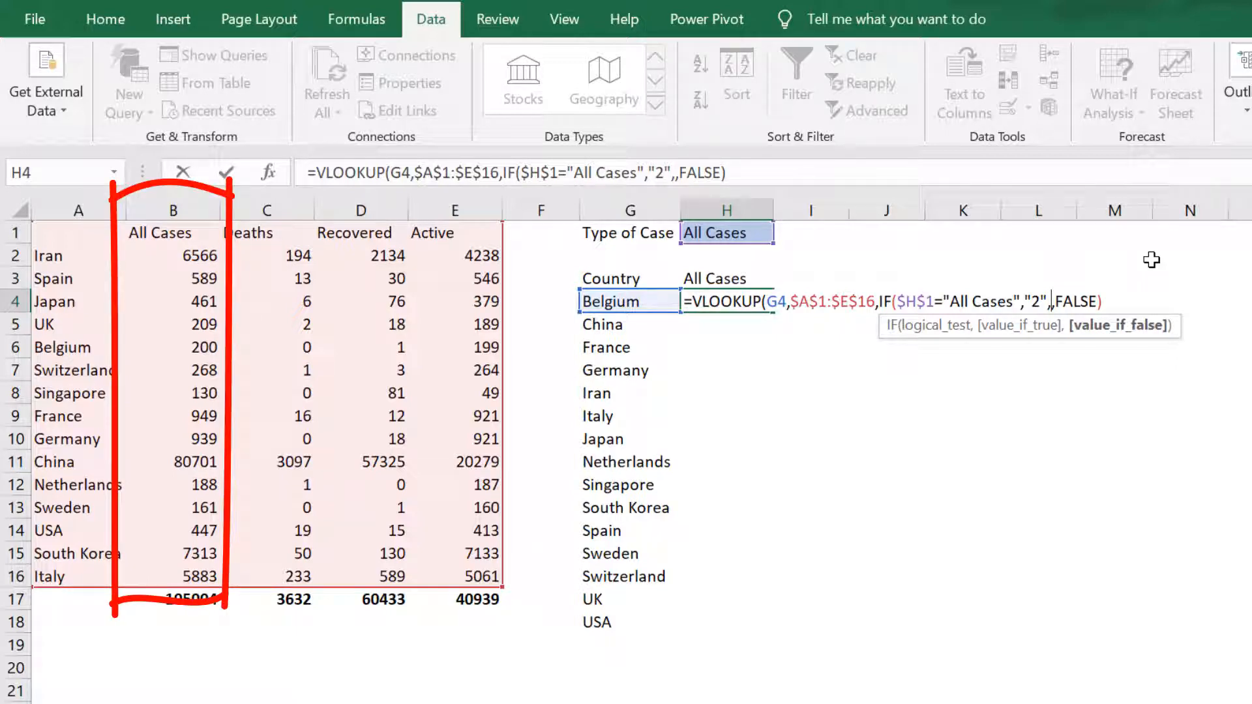
pyautogui.write('"')
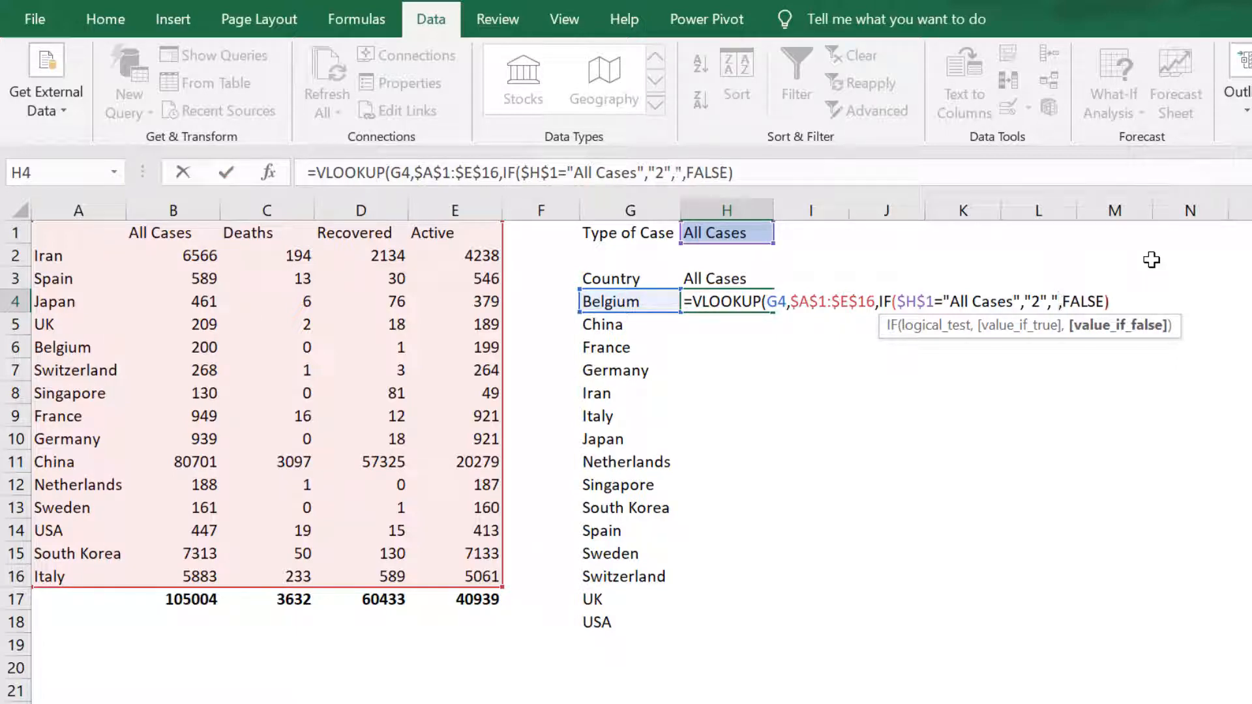
pyautogui.write('3"')
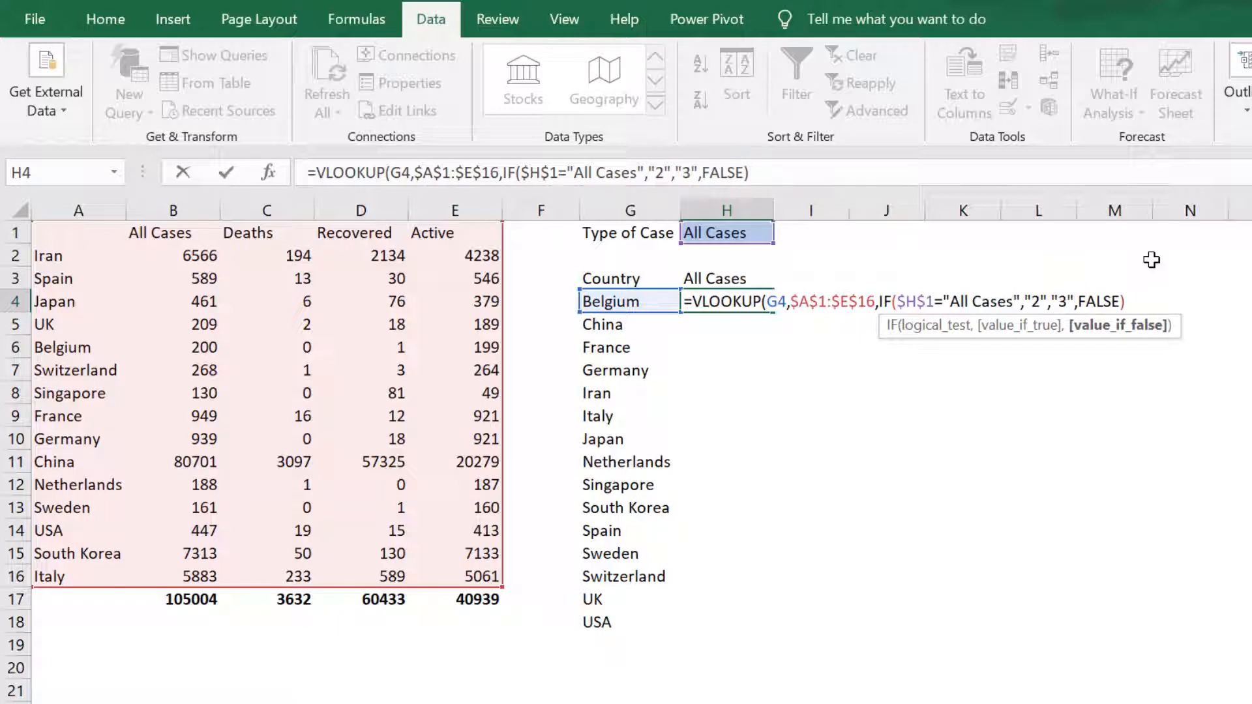
pyautogui.write(')')
pyautogui.press('Return')
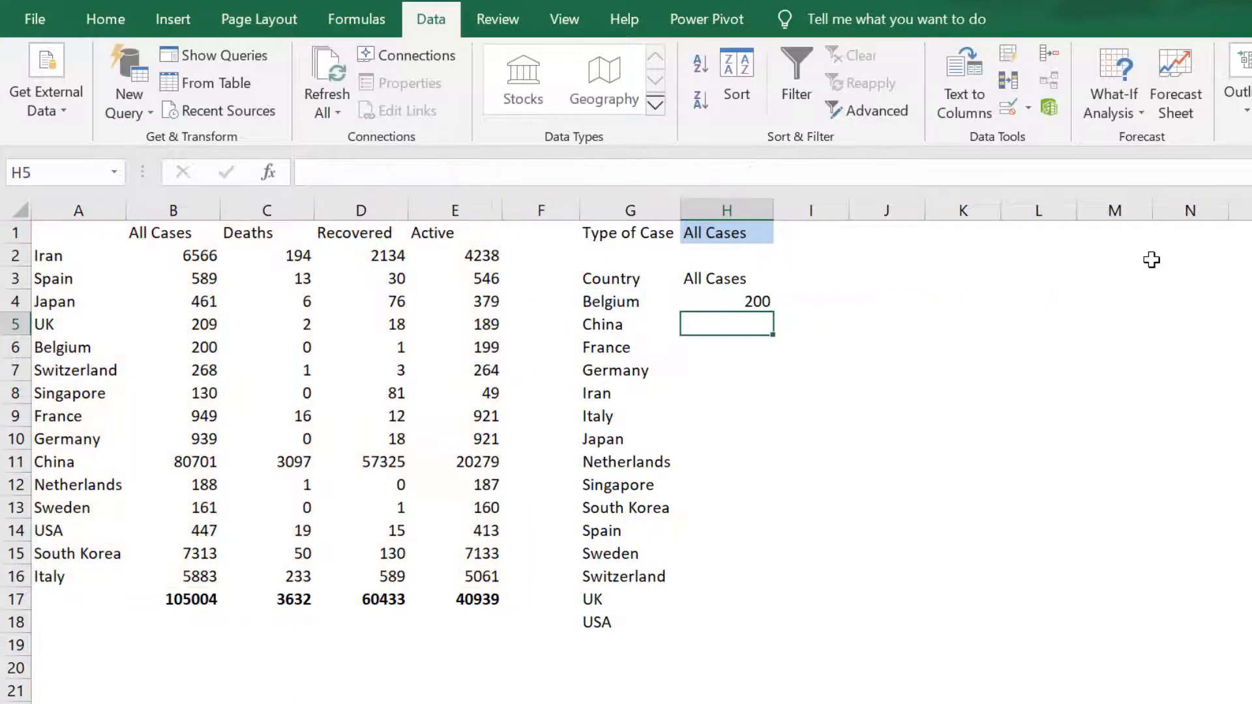
# Reopen the H4 formula and replace the IF's "3" result with the start of a nested IF.
pyautogui.press('Up')
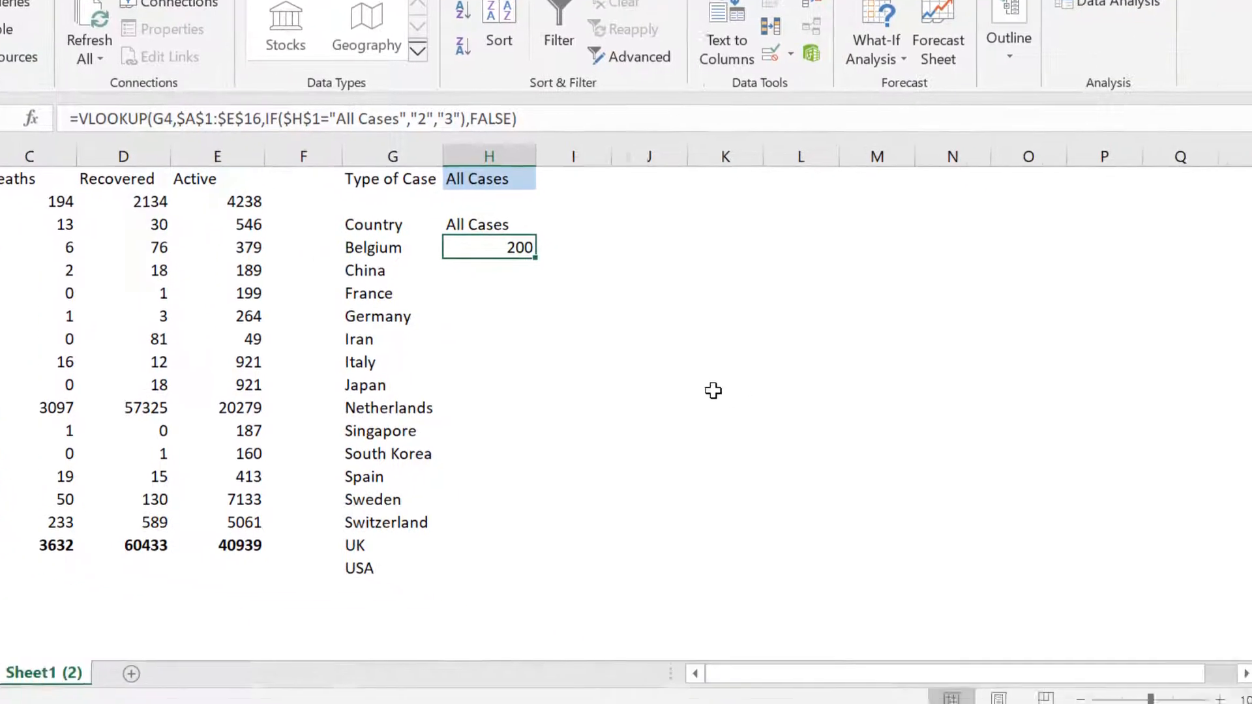
pyautogui.press('F2')
pyautogui.click(802, 246)
pyautogui.press('BackSpace')
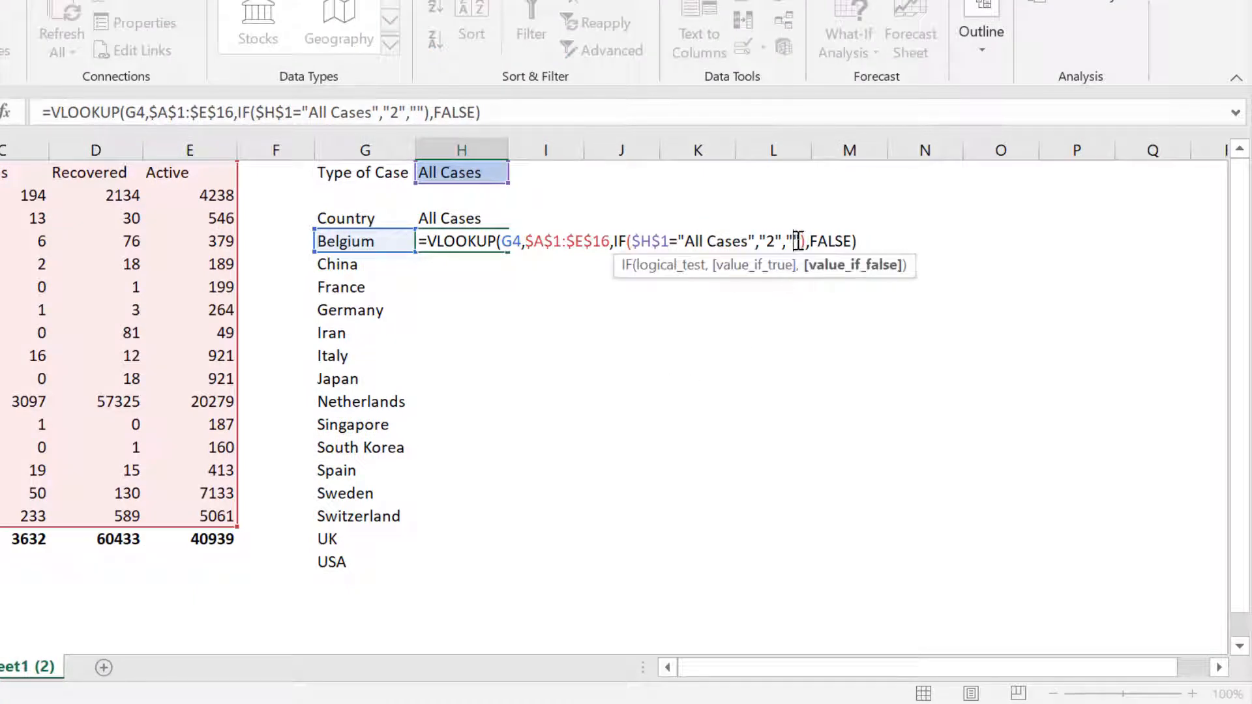
pyautogui.press('BackSpace')
pyautogui.press('BackSpace')
pyautogui.write('IF(')
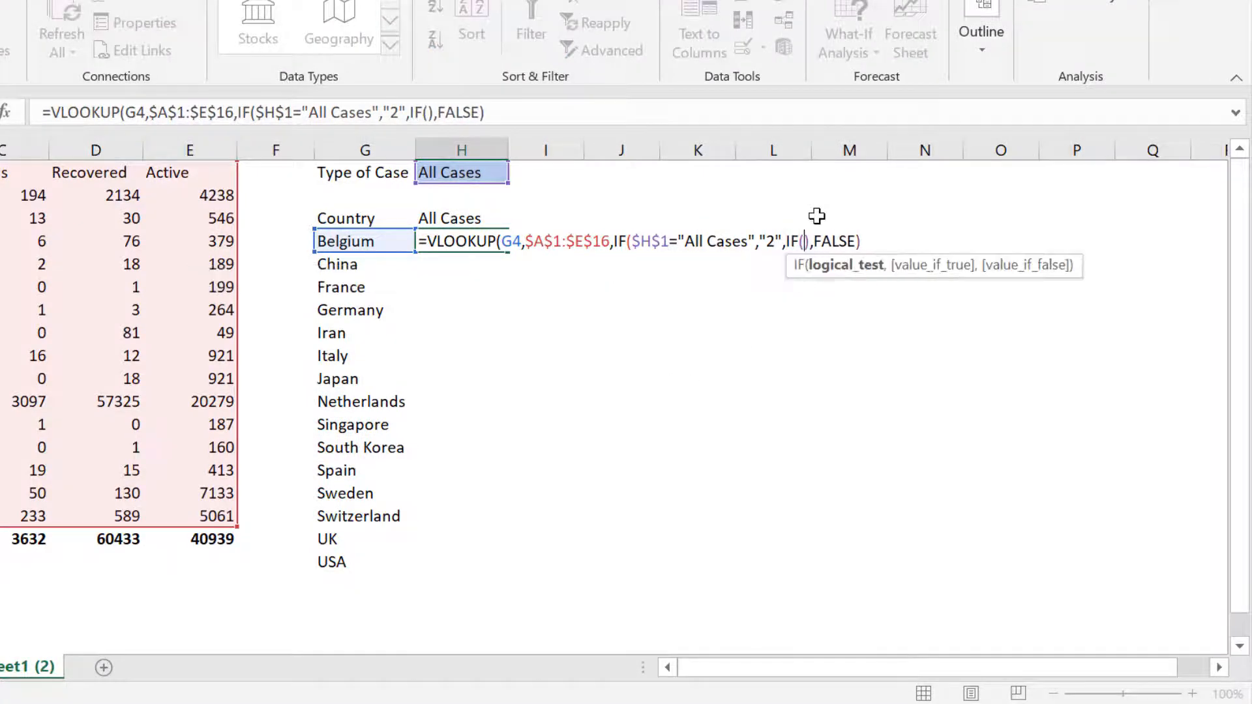
# Make the nested IF test $H$1="Deaths" and return "3" when true.
pyautogui.click(446, 165)
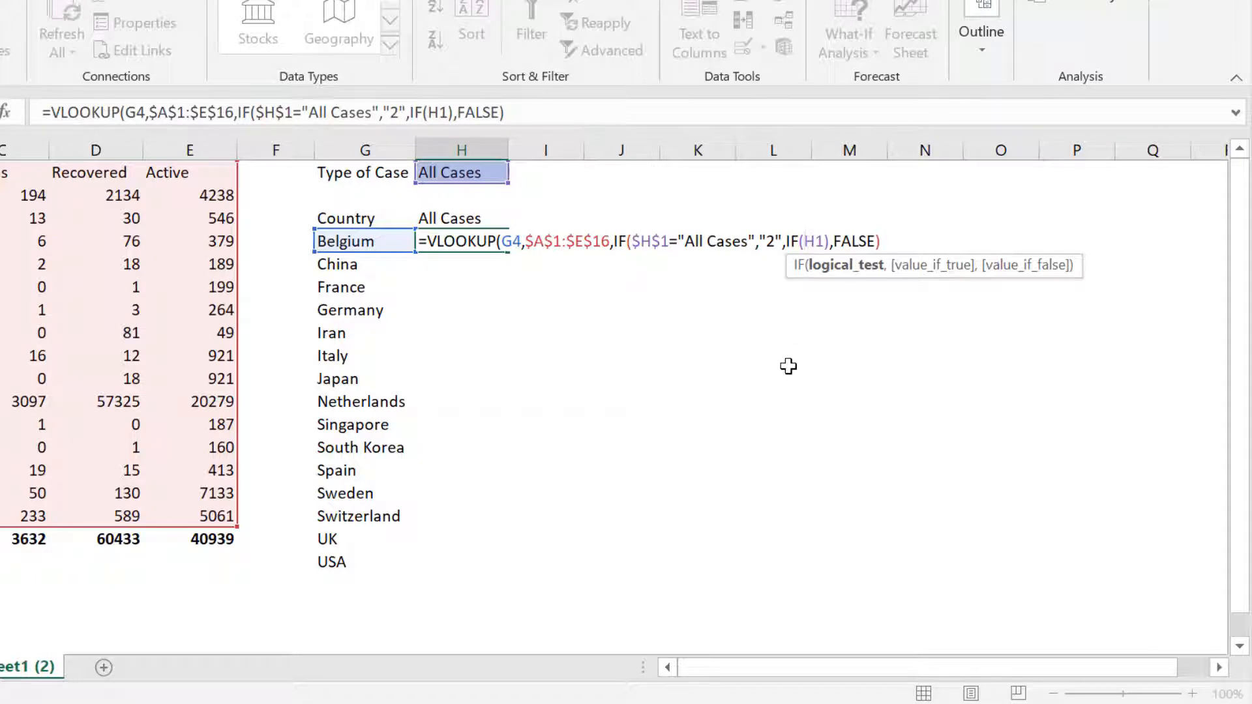
pyautogui.press('F4')
pyautogui.write('="')
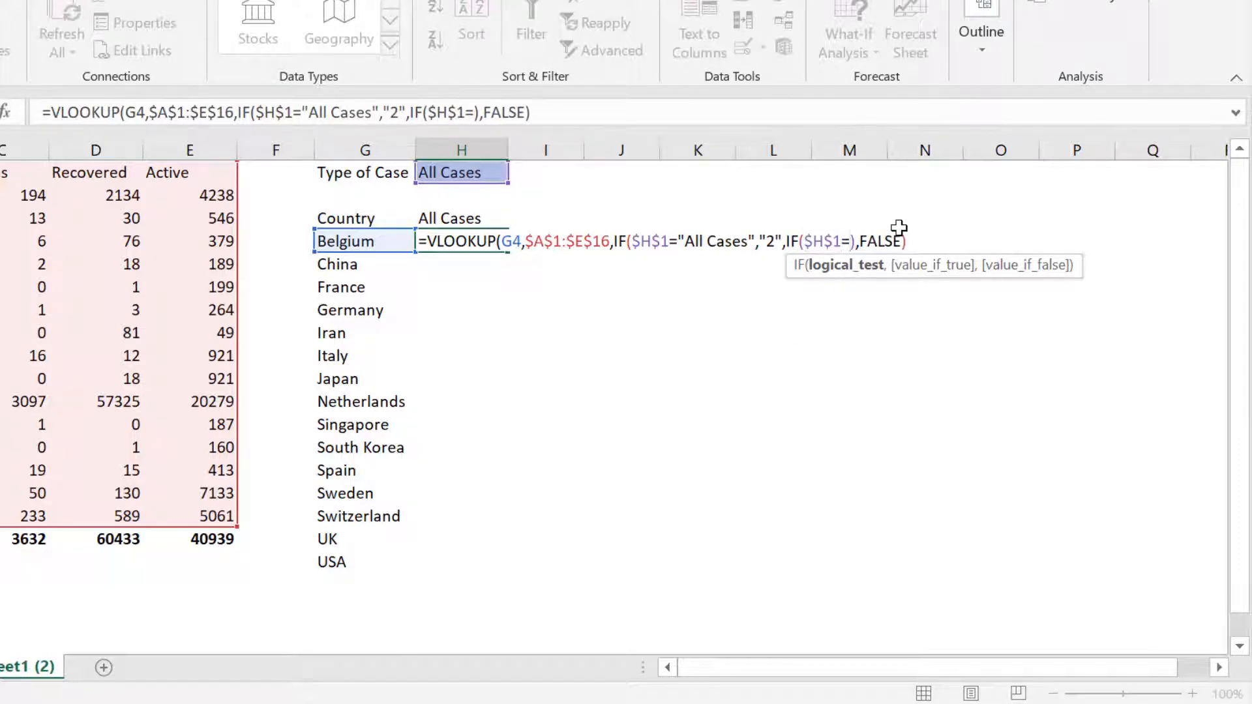
pyautogui.write('Deaths",')
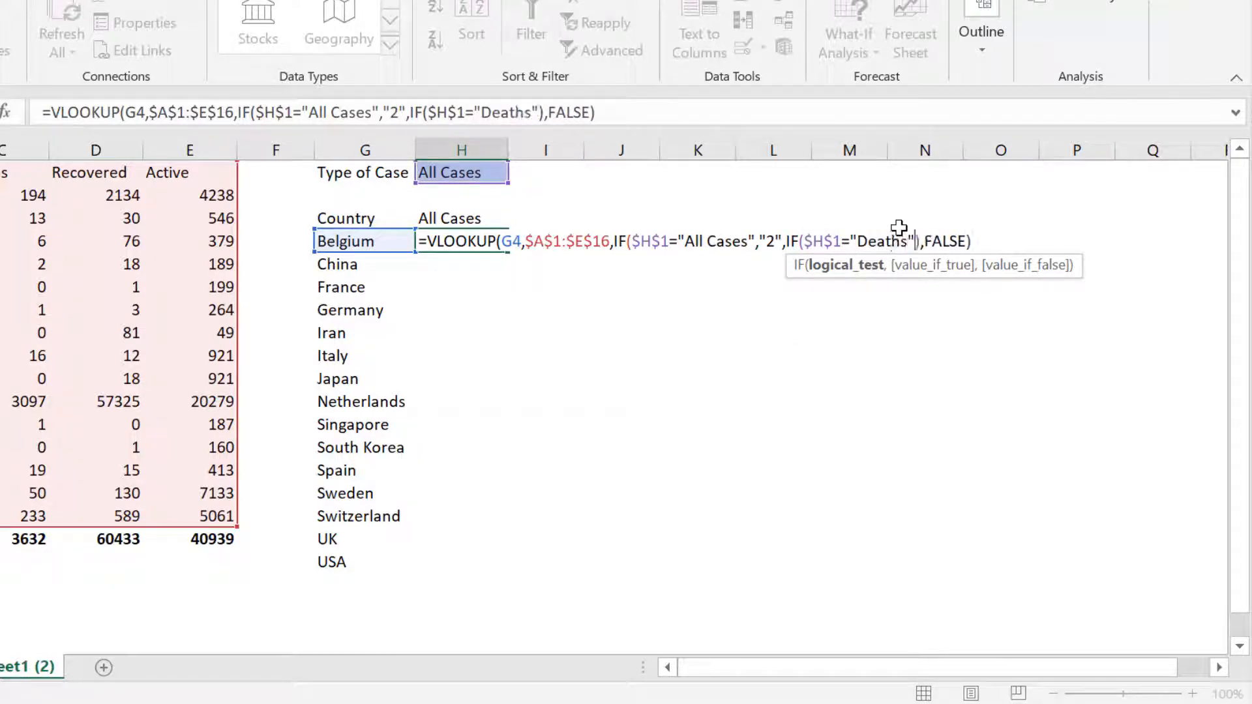
pyautogui.write('"3",')
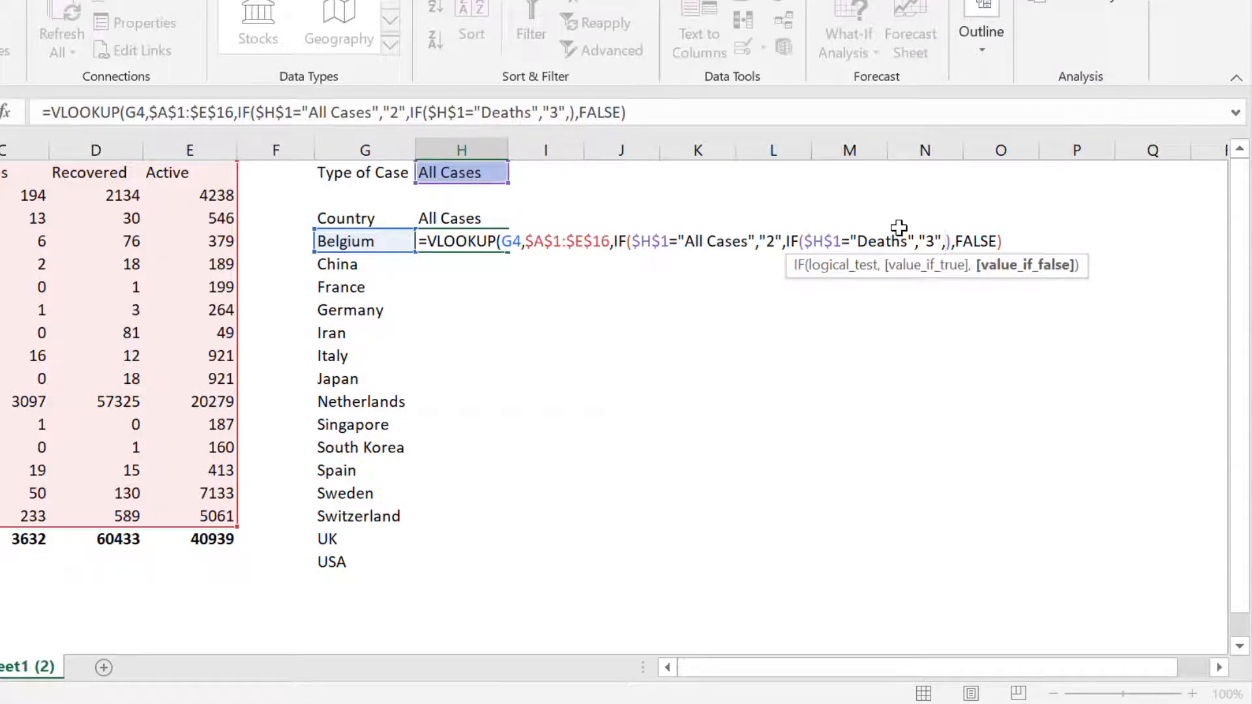
# Nest a third IF testing $H$1="Recovered" that returns "4", otherwise "5", close all the IFs, and enter the H4 formula.
pyautogui.write('IF(')
pyautogui.click(481, 173)
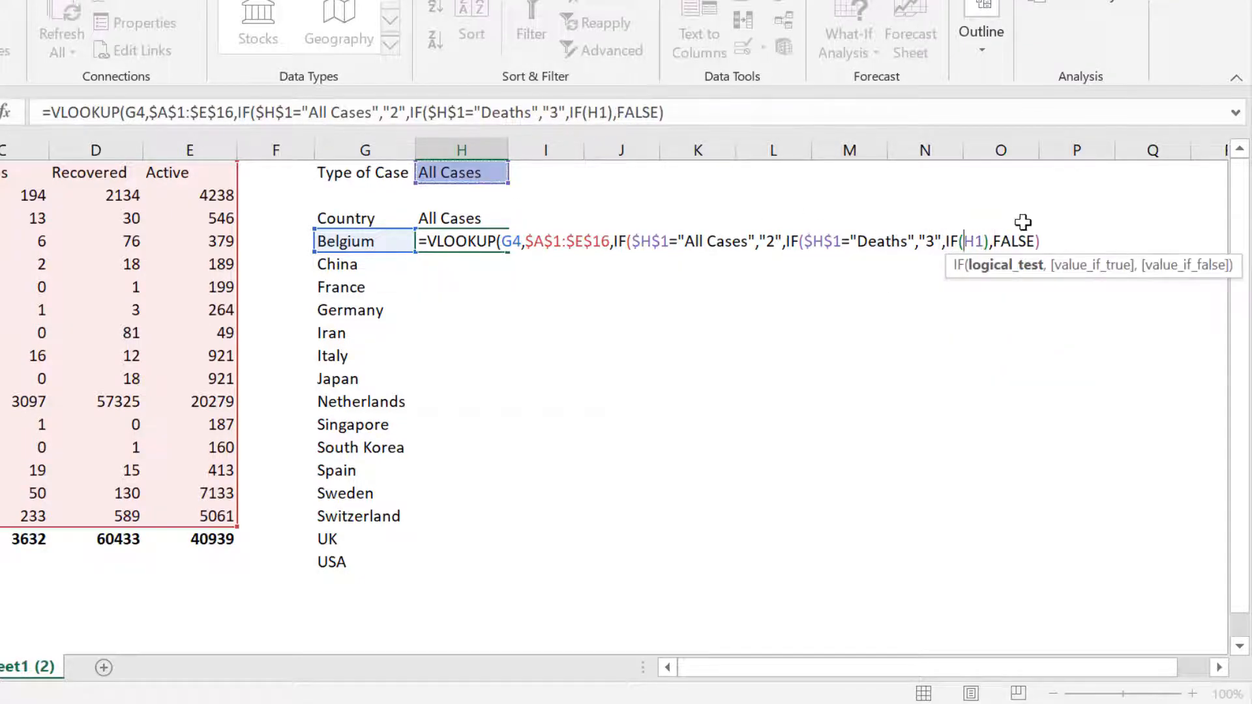
pyautogui.press('F4')
pyautogui.write('=')
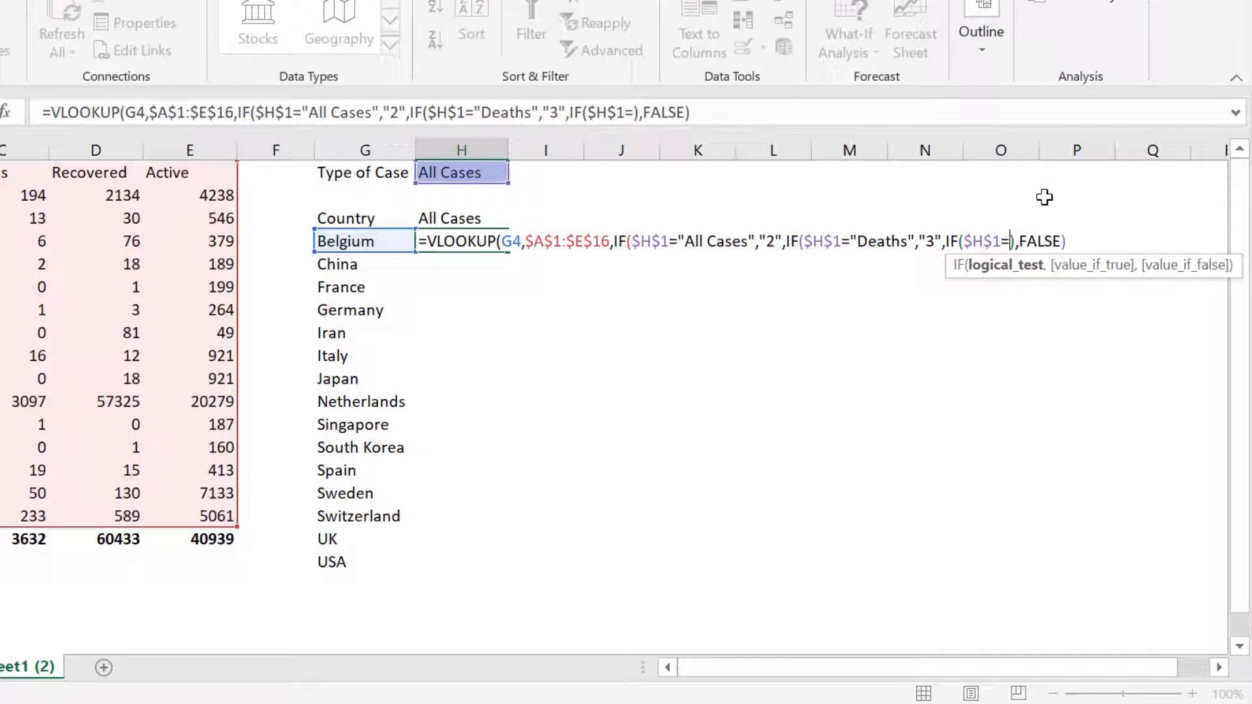
pyautogui.write('"Recovered"')
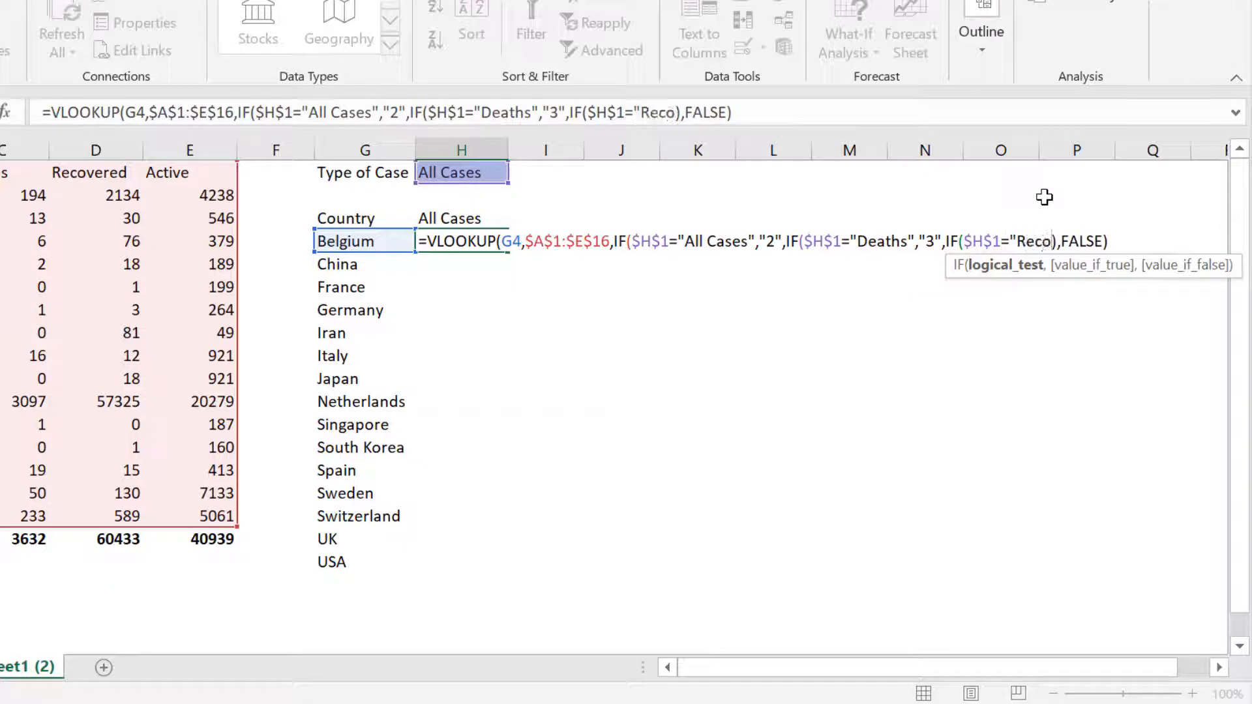
pyautogui.write(',')
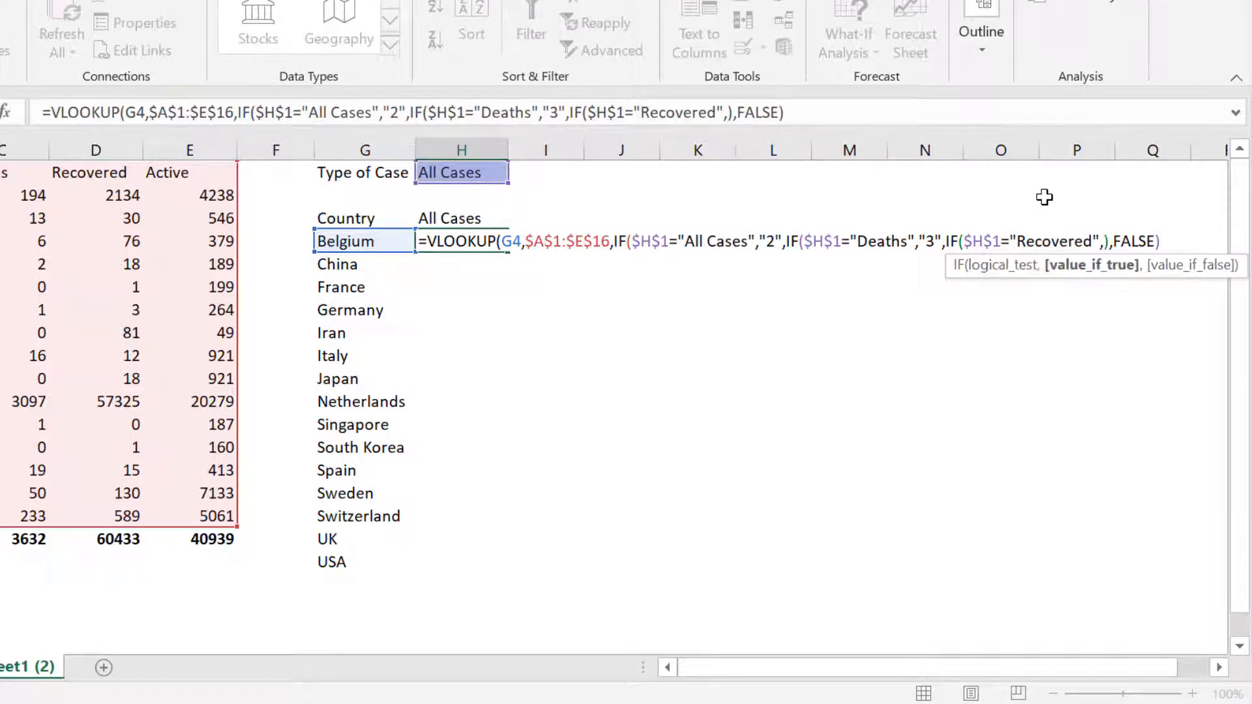
pyautogui.write('"4","5"')
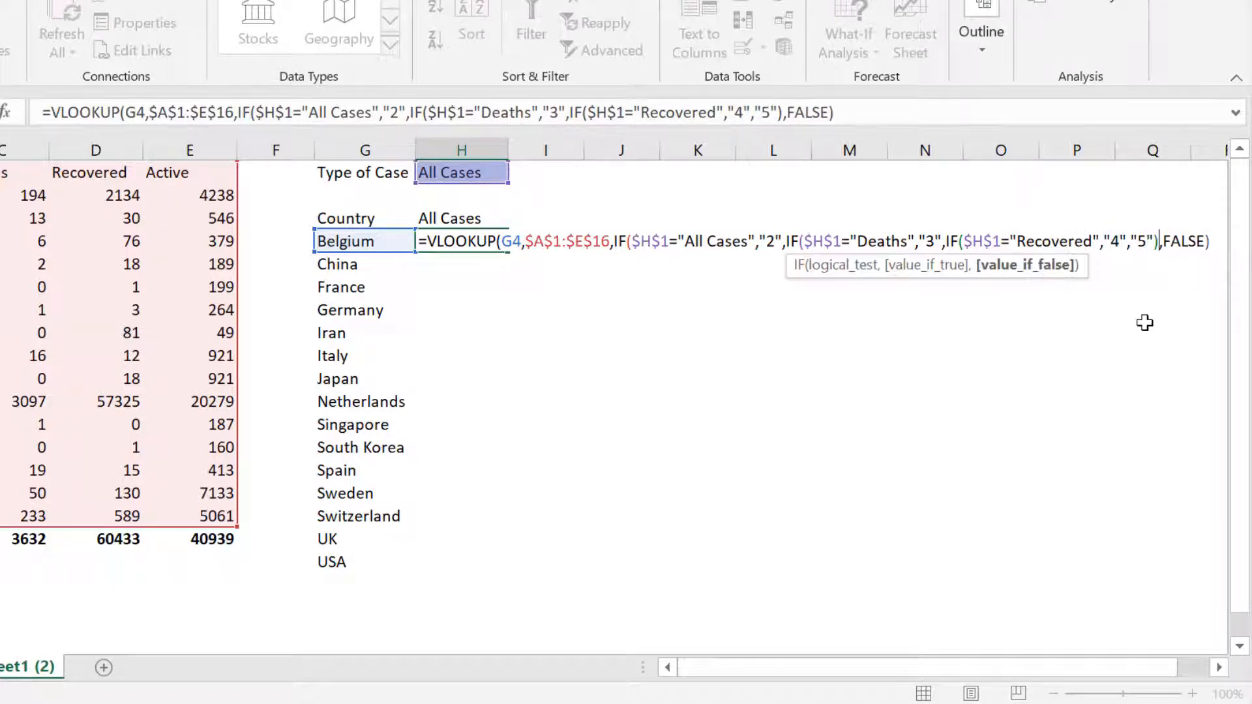
pyautogui.write('))')
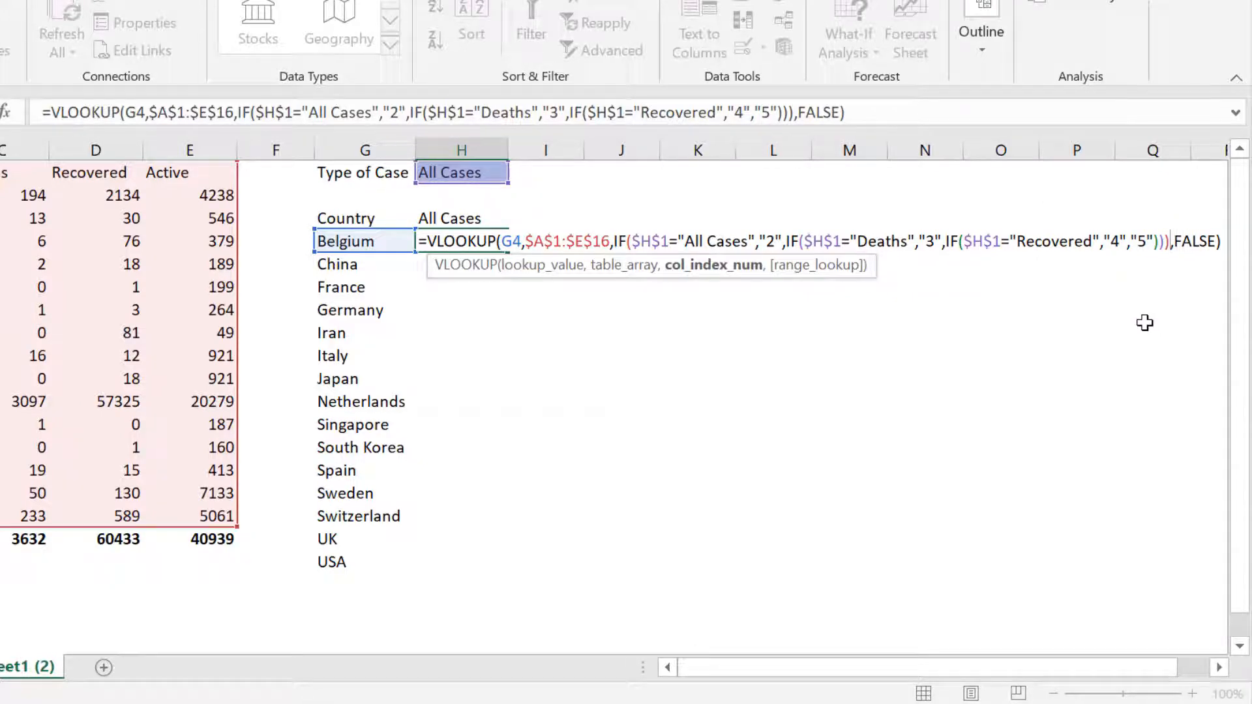
pyautogui.press('Return')
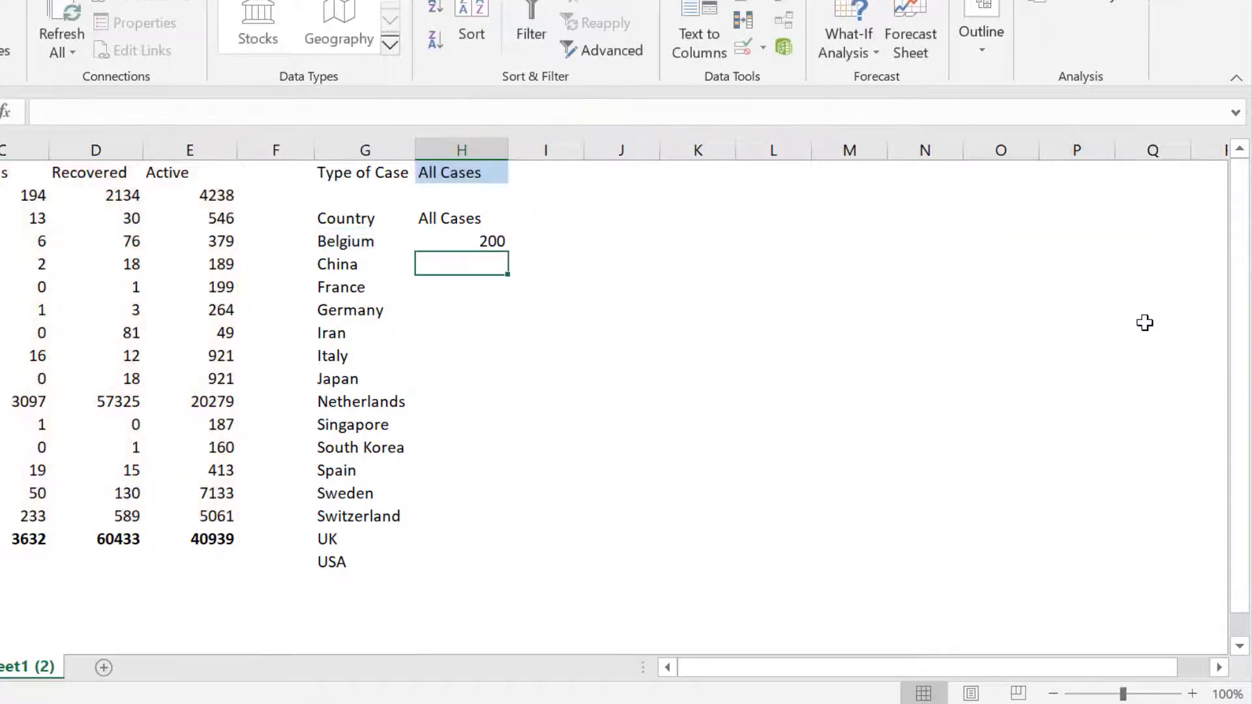
# Copy the Belgium formula from H4 to the remaining countries in H5:H18.
pyautogui.click(453, 246)
pyautogui.hotkey('ctrl', 'c')
pyautogui.press('Down')
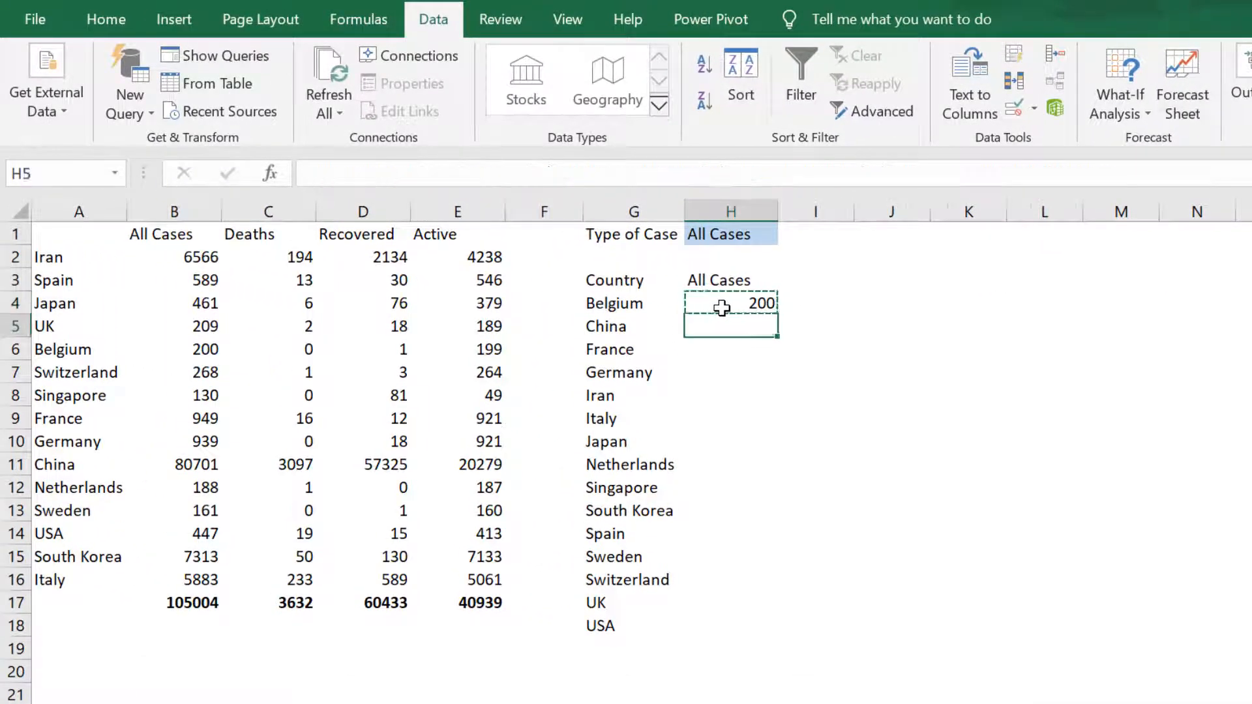
pyautogui.hotkey('shift', 'Down')
pyautogui.hotkey('shift', 'Down')
pyautogui.hotkey('shift', 'Down')
pyautogui.hotkey('shift', 'Down')
pyautogui.hotkey('shift', 'Down')
pyautogui.hotkey('shift', 'Down')
pyautogui.hotkey('shift', 'Down')
pyautogui.hotkey('shift', 'Down')
pyautogui.hotkey('shift', 'Down')
pyautogui.hotkey('shift', 'Down')
pyautogui.hotkey('shift', 'Down')
pyautogui.hotkey('shift', 'Down')
pyautogui.hotkey('shift', 'Down')
pyautogui.hotkey('ctrl', 'v')
# Total the country figures in H19 with =SUM(H4:H18).
pyautogui.click(727, 647)
pyautogui.write('=')
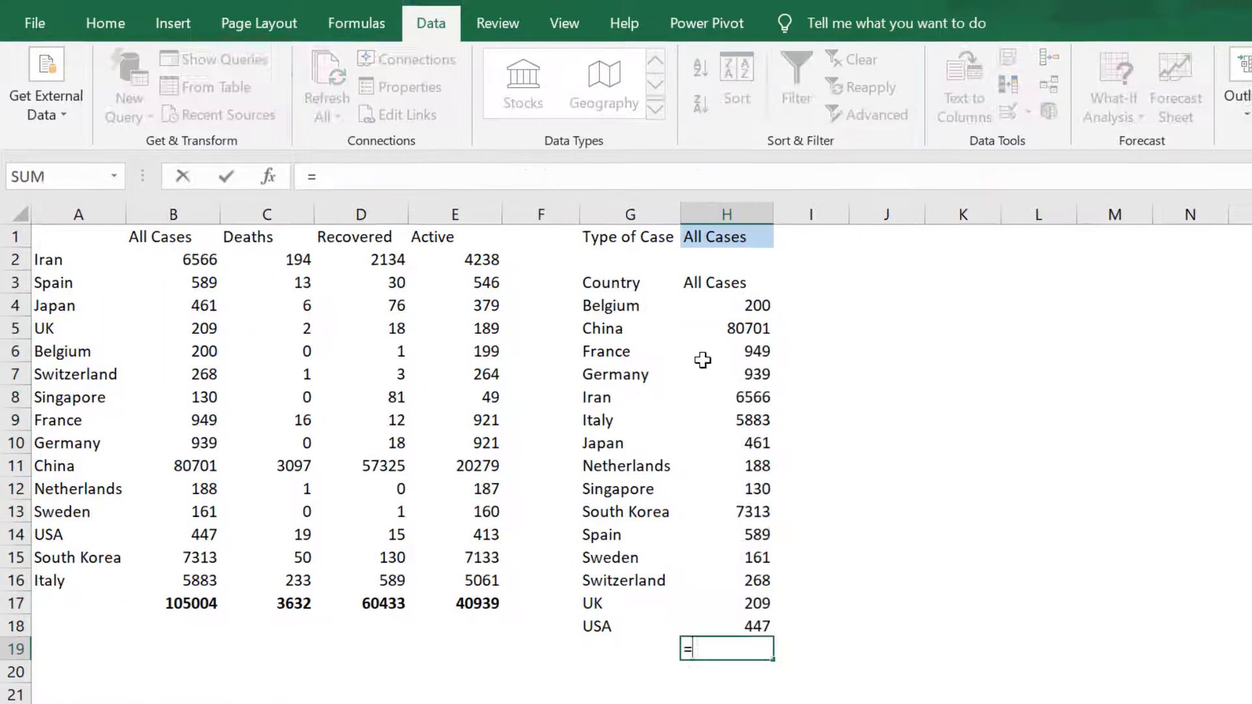
pyautogui.write('SUM(')
pyautogui.moveTo(744, 307); pyautogui.dragTo(729, 623)
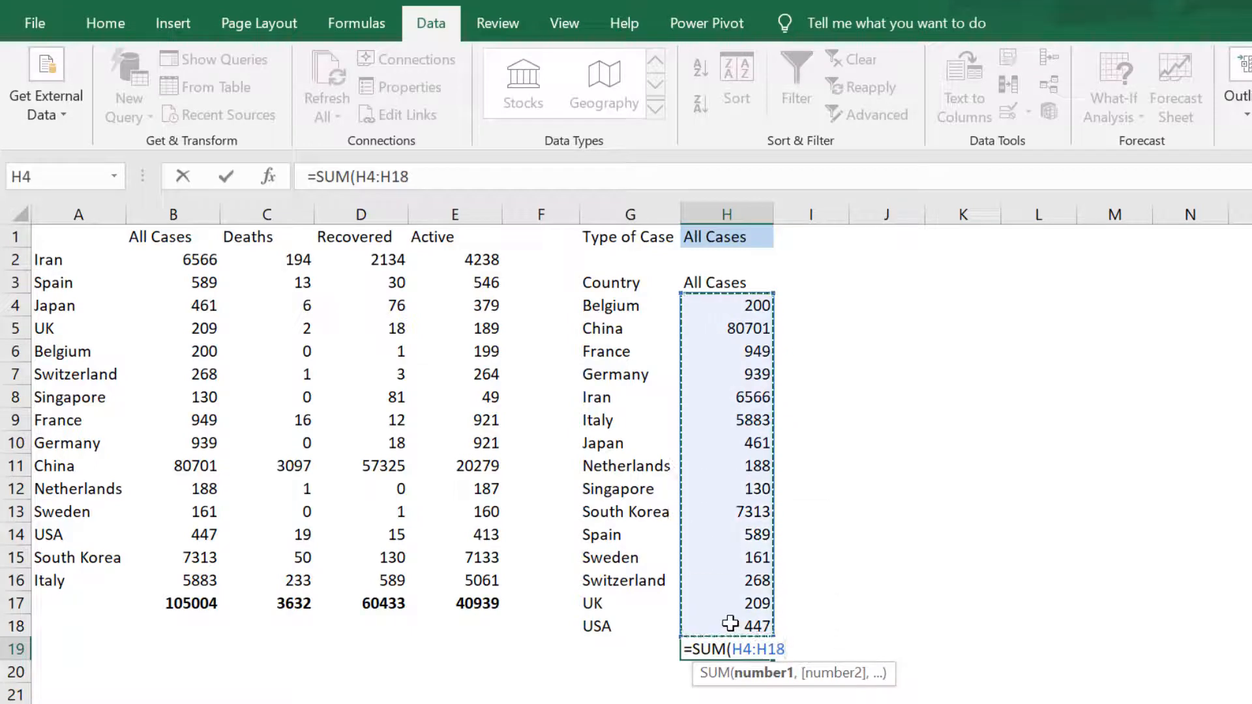
pyautogui.write(')')
pyautogui.press('Return')
# Make the sum in H19 bold and label it "Total" in G19.
pyautogui.click(725, 648)
pyautogui.click(106, 24)
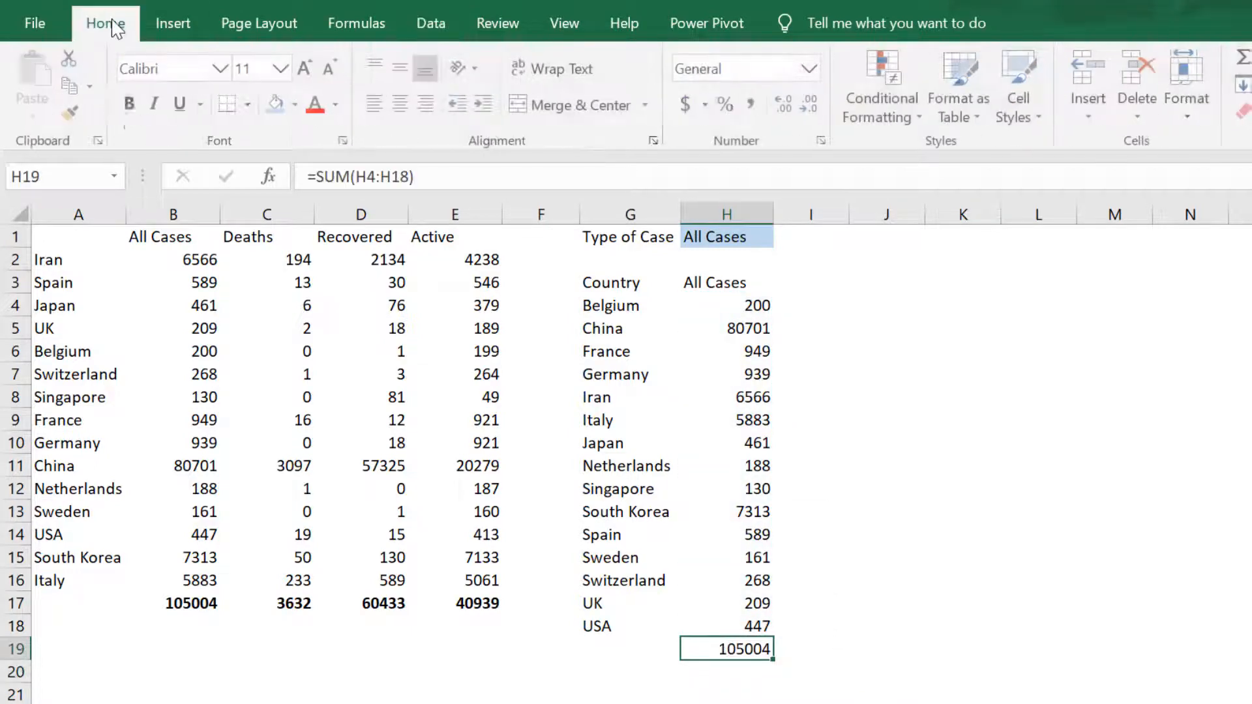
pyautogui.hotkey('ctrl', 'b')
pyautogui.click(624, 647)
pyautogui.write('Total')
pyautogui.press('Return')
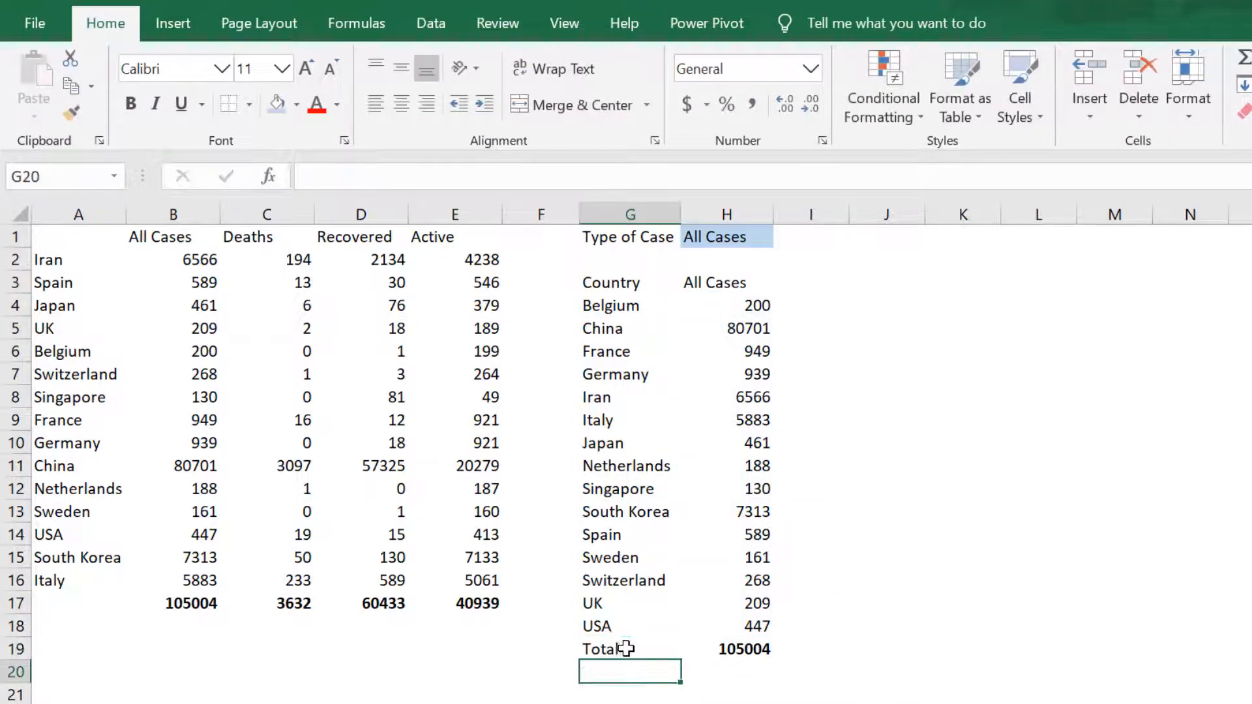
# Test the Type of Case selection in H1 by choosing Deaths, Recovered and finally Active.
pyautogui.click(739, 239)
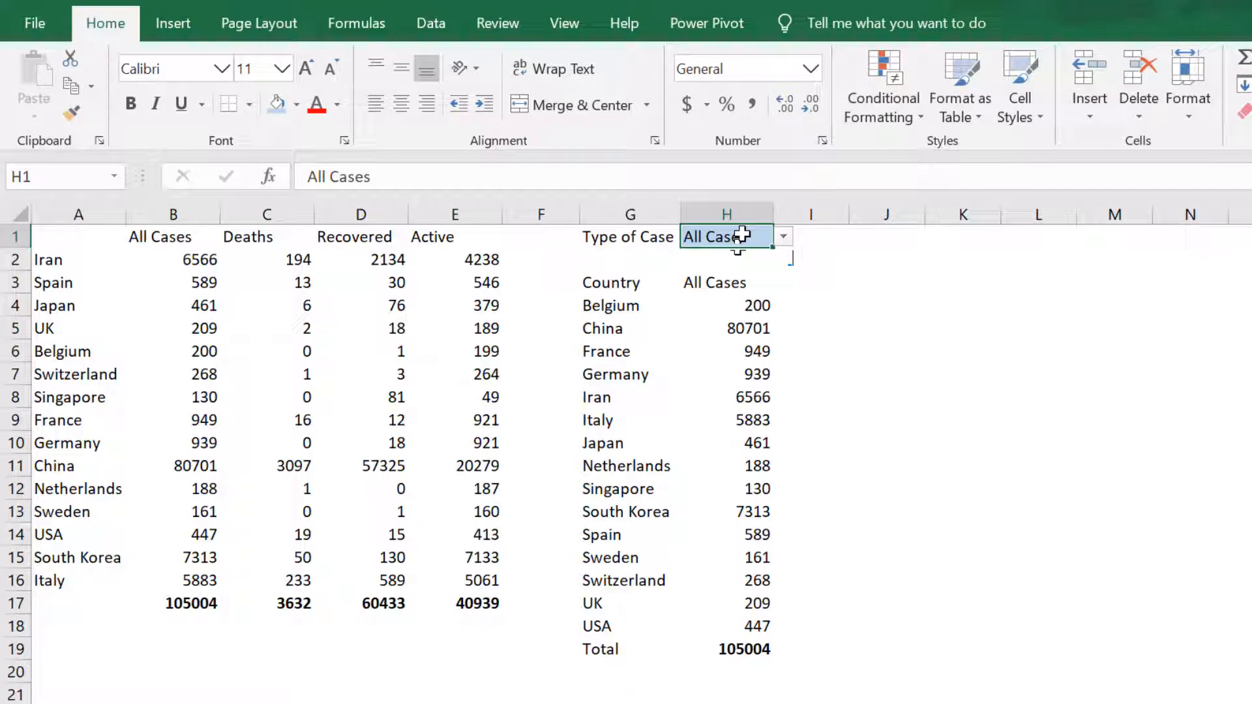
pyautogui.click(784, 239)
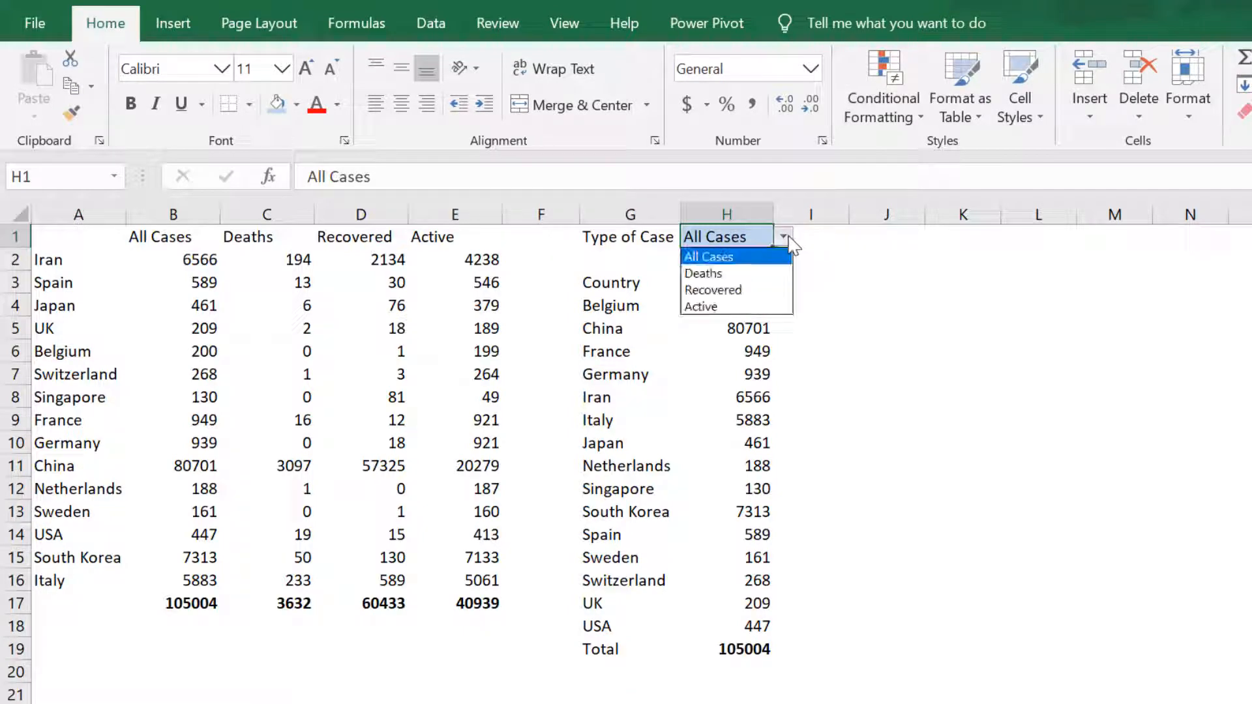
pyautogui.click(724, 273)
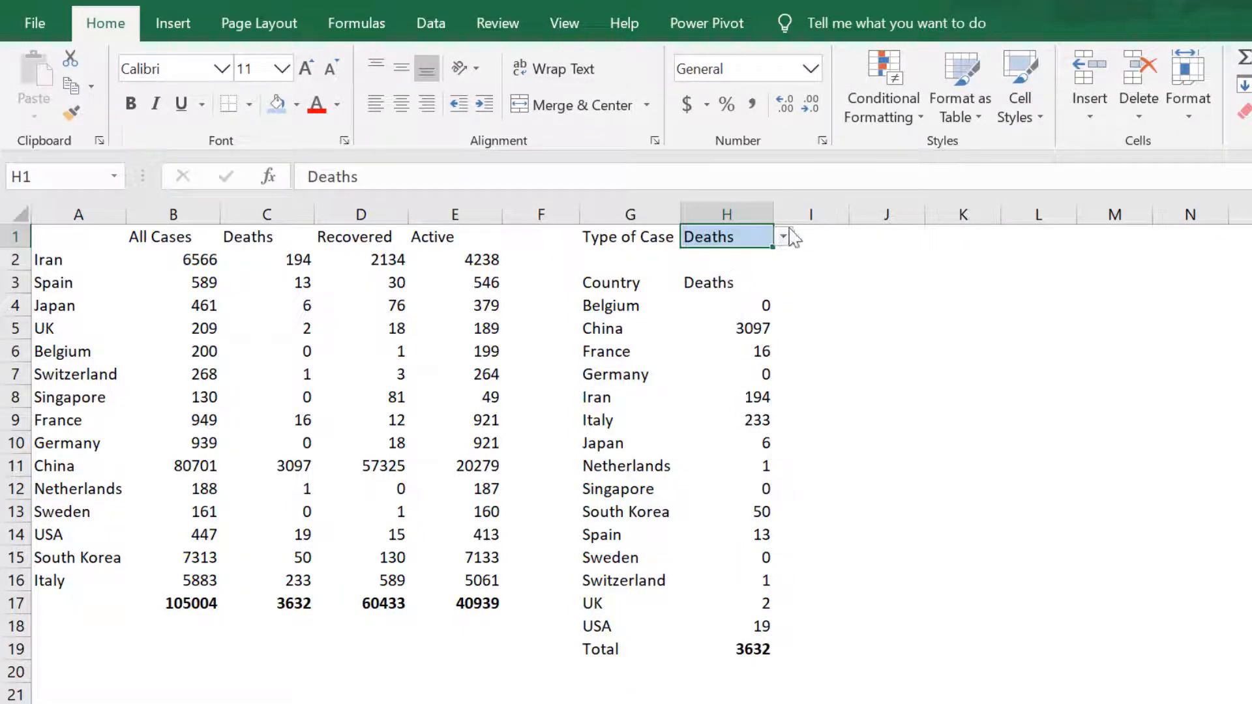
pyautogui.click(724, 290)
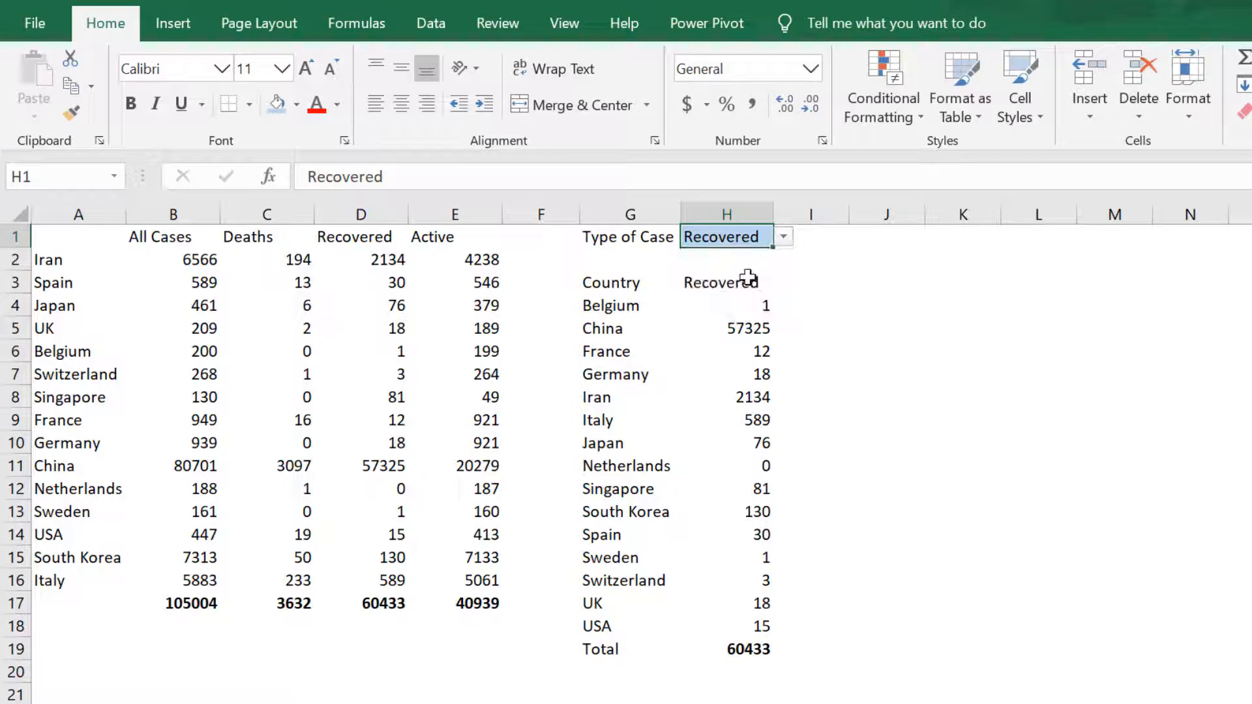
pyautogui.click(783, 237)
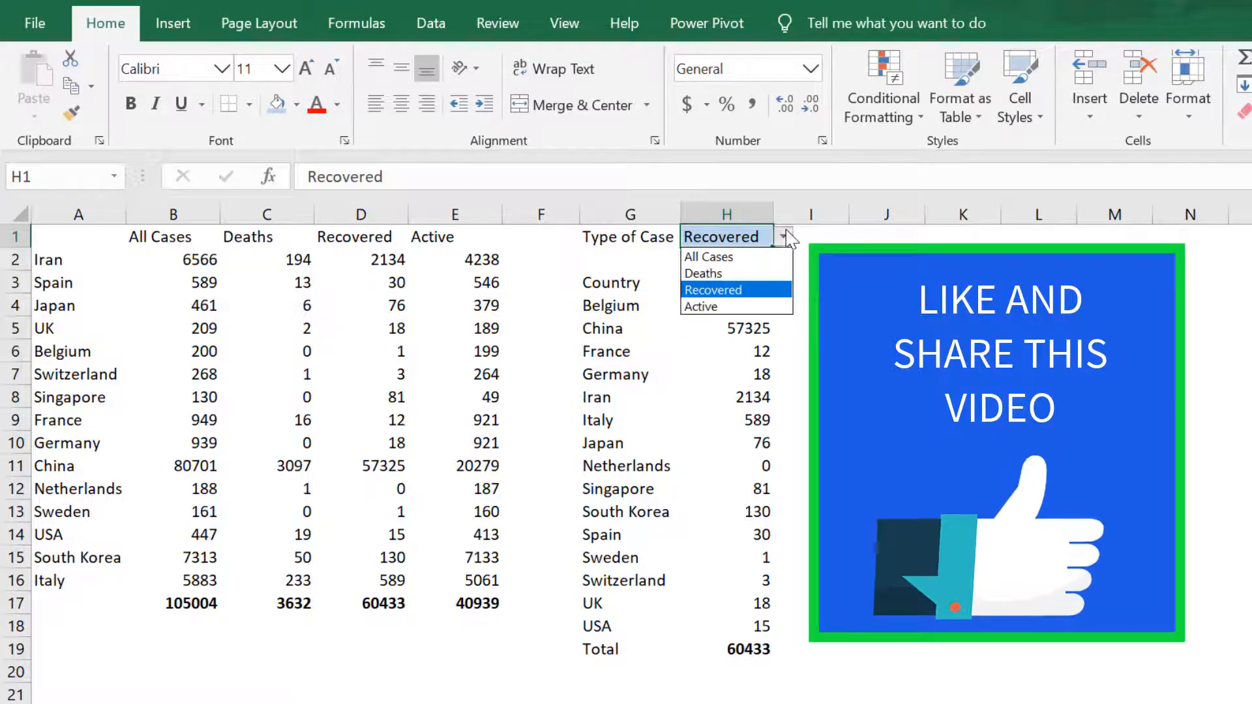
pyautogui.click(713, 306)
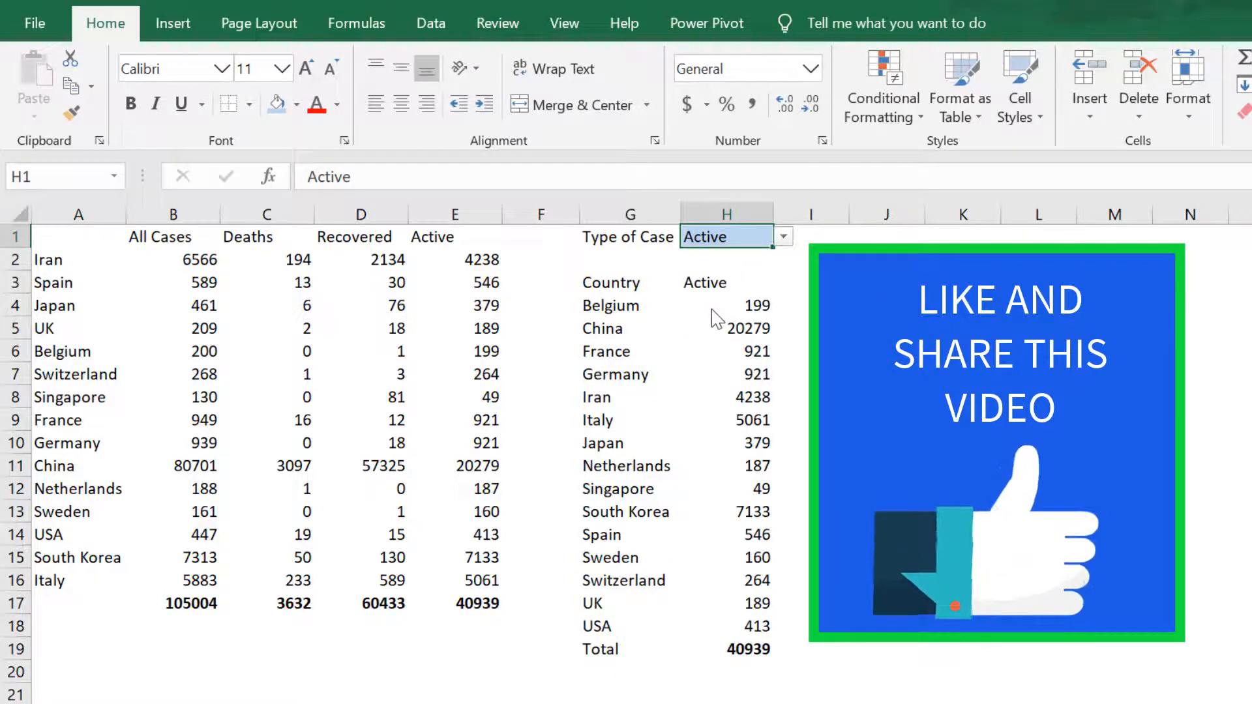